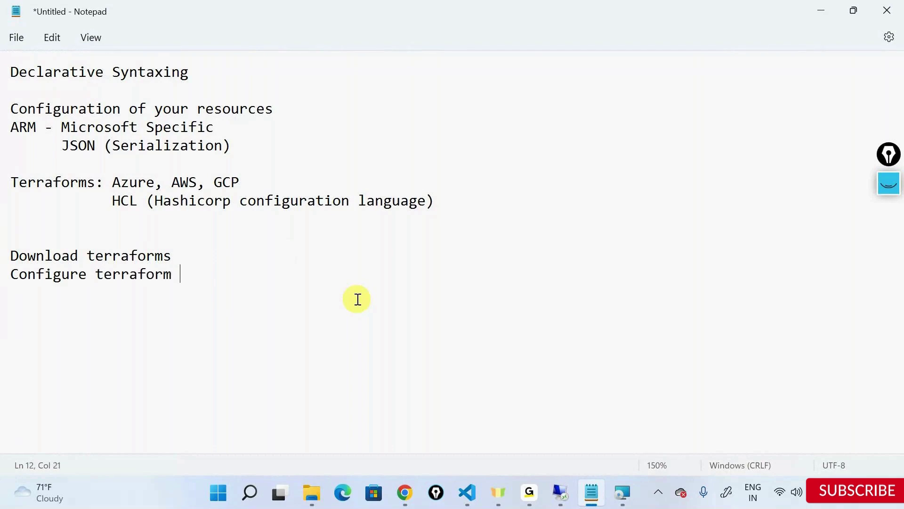
Complete the "Configure terraform" line with "- environment variables" and add a new line reading "Azure CLI"
{"action": "type", "text": "- environment variab;e"}
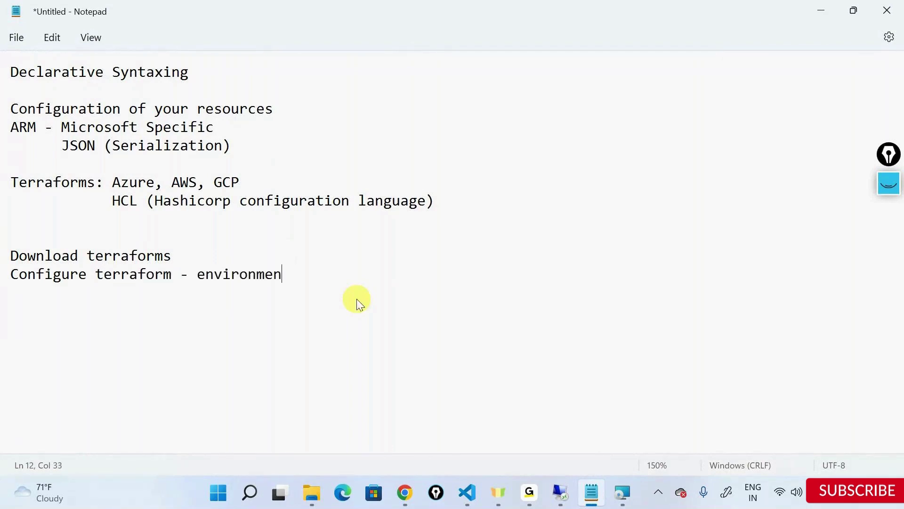
{"action": "key", "text": "BackSpace"}
{"action": "key", "text": "BackSpace"}
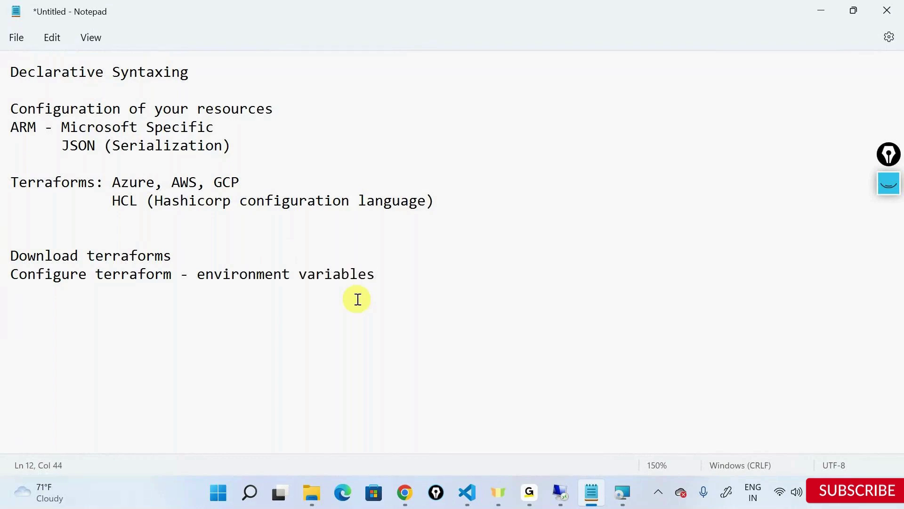
{"action": "key", "text": "Return"}
{"action": "type", "text": "Azure CLI"}
{"action": "key", "text": "shift+Left"}
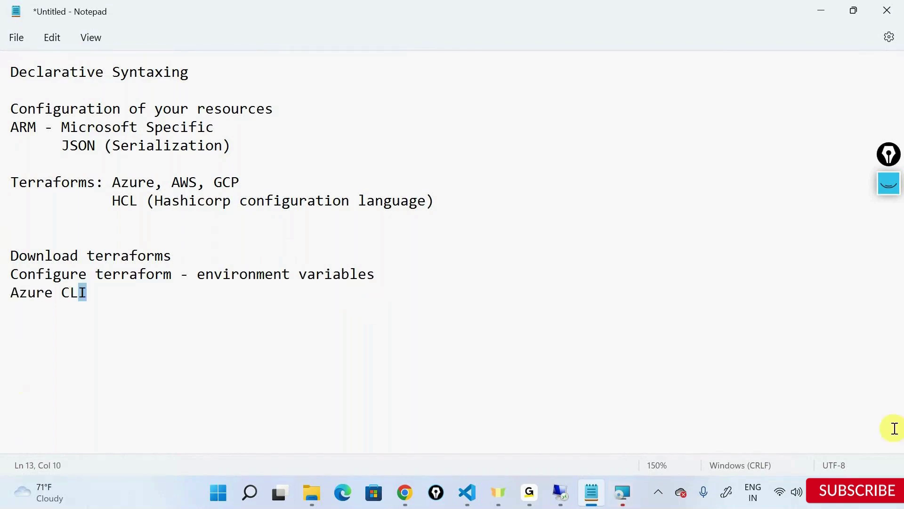
Cancel the Azure CLI installation in the partly off-screen setup window and close that window
{"action": "left_click", "coordinate": [622, 492]}
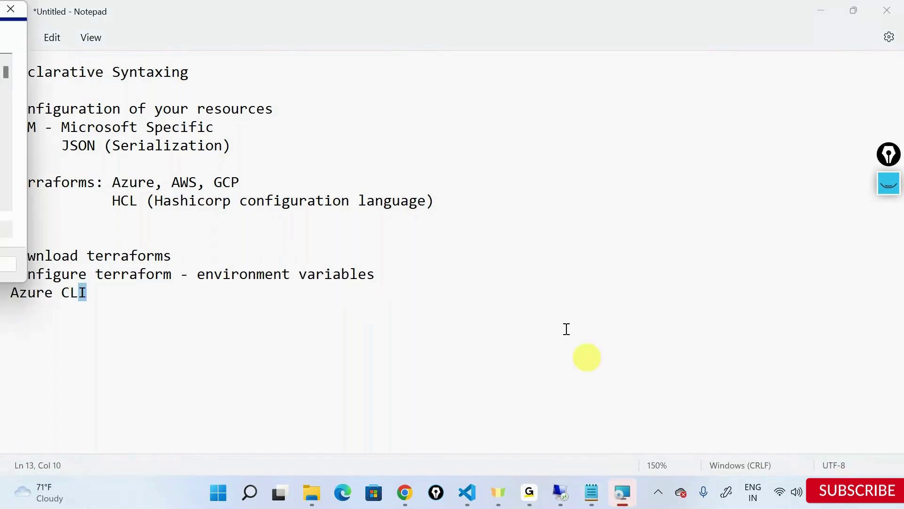
{"action": "left_click", "coordinate": [10, 9]}
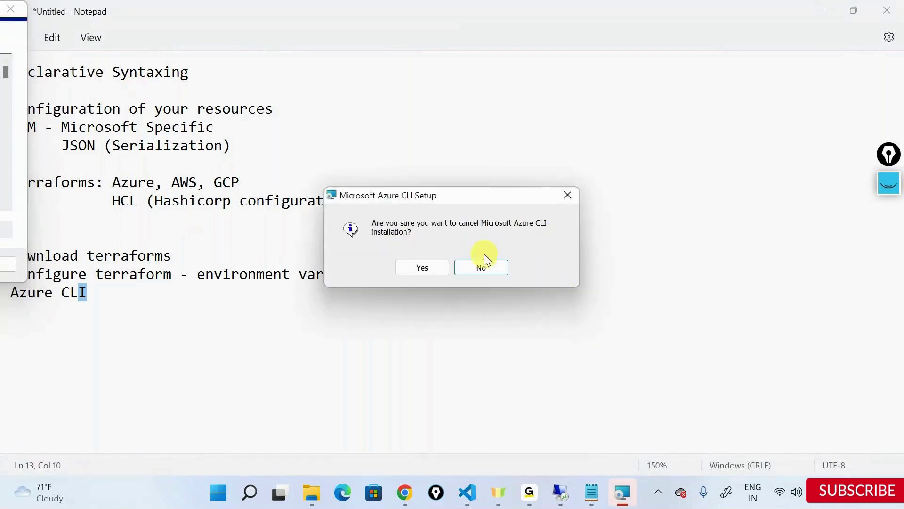
{"action": "left_click", "coordinate": [484, 266]}
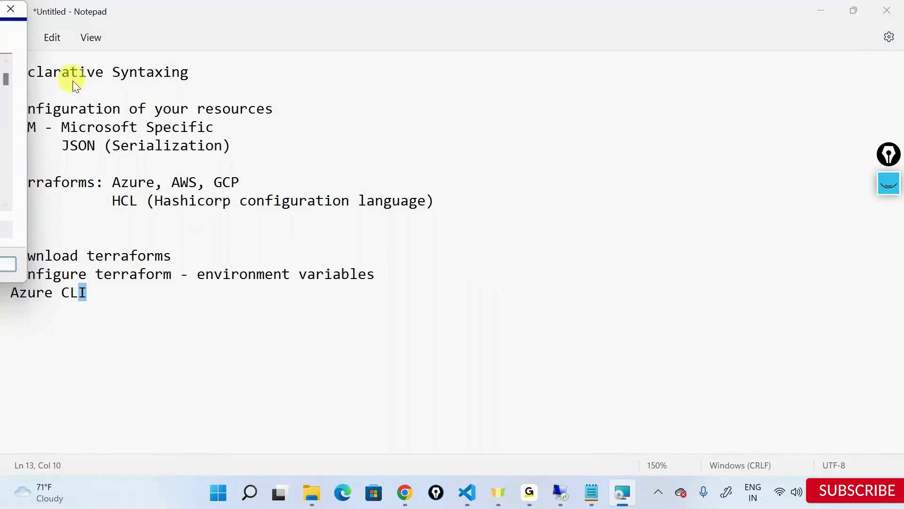
{"action": "left_click", "coordinate": [622, 493]}
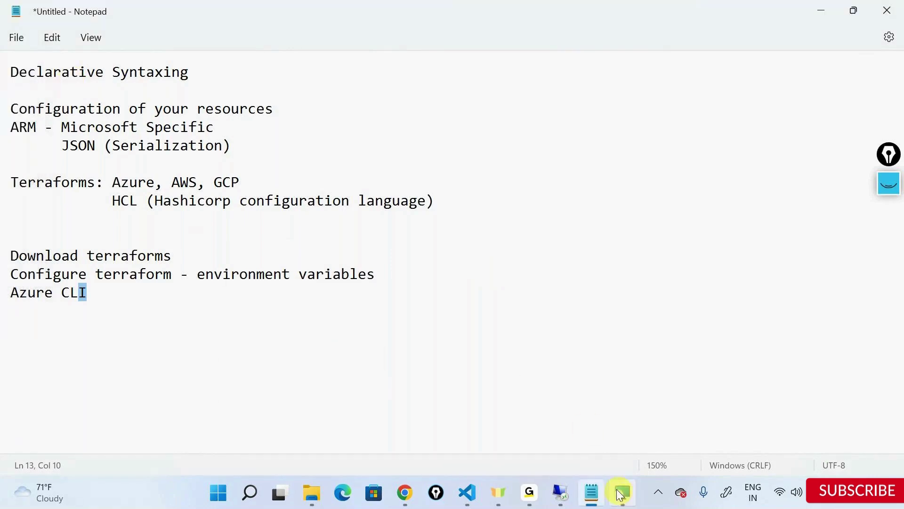
{"action": "left_click", "coordinate": [621, 493]}
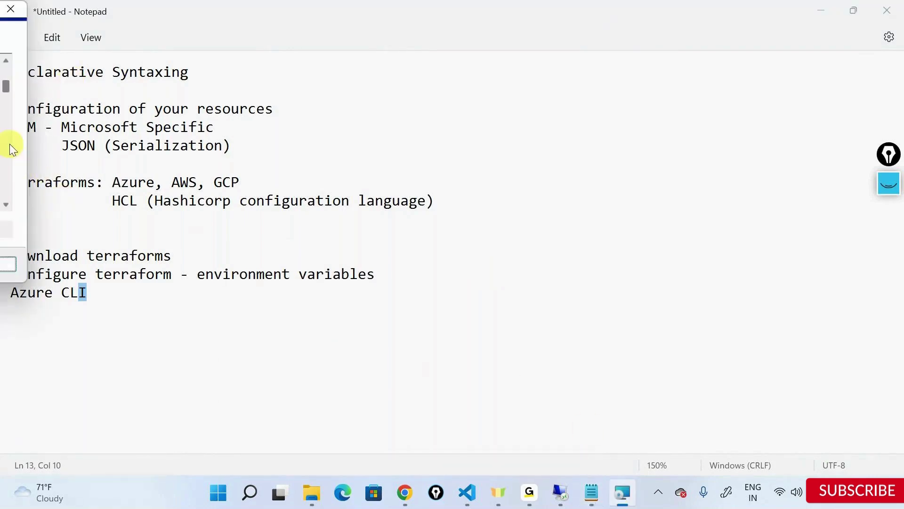
{"action": "left_click", "coordinate": [21, 10]}
{"action": "left_click", "coordinate": [403, 264]}
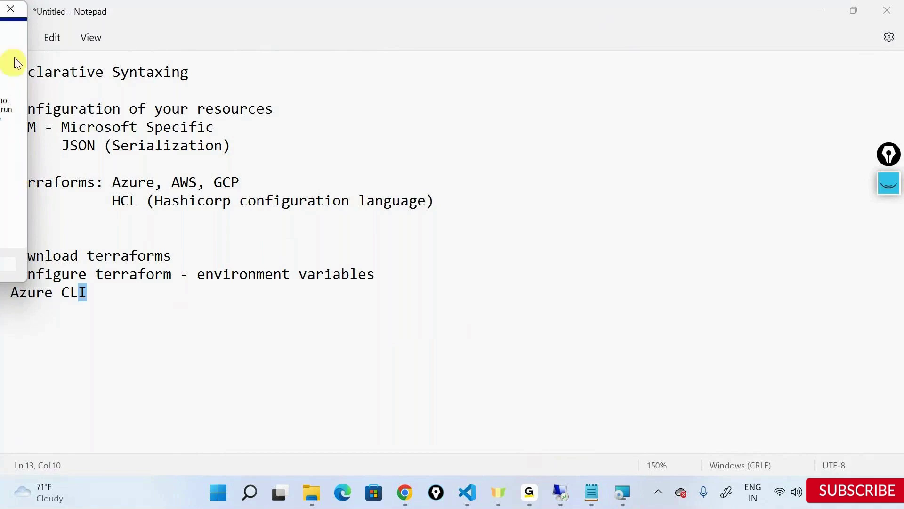
{"action": "left_click", "coordinate": [11, 10]}
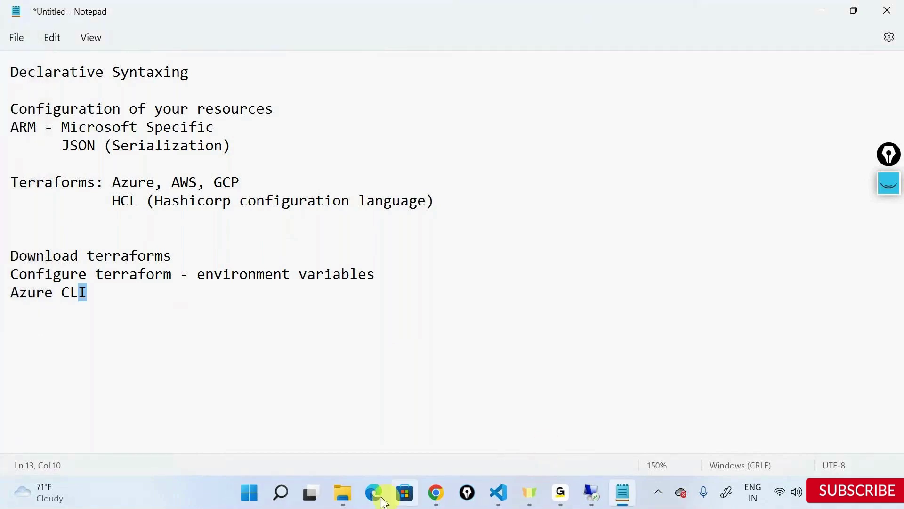
Relaunch the azure-cli-2.40.0 installer from the Downloads folder and move its setup window aside
{"action": "mouse_move", "coordinate": [343, 493]}
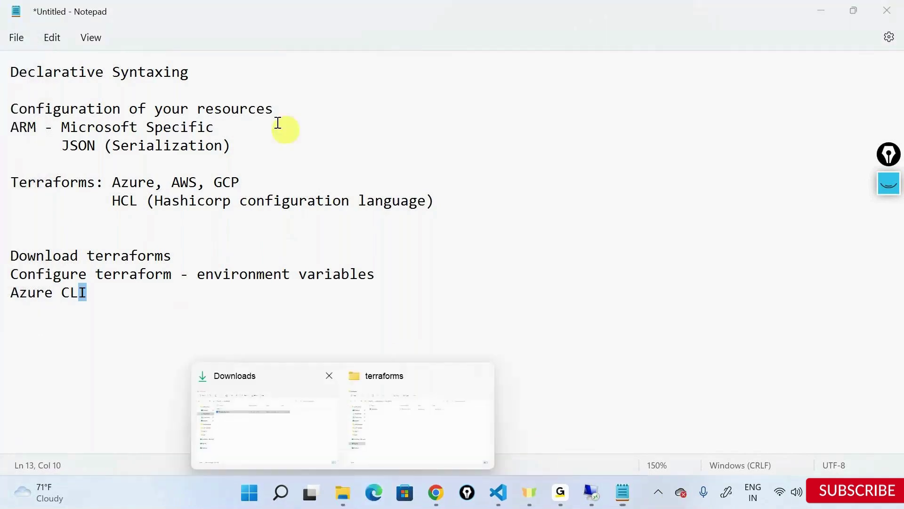
{"action": "left_click", "coordinate": [389, 403]}
{"action": "left_click", "coordinate": [56, 153]}
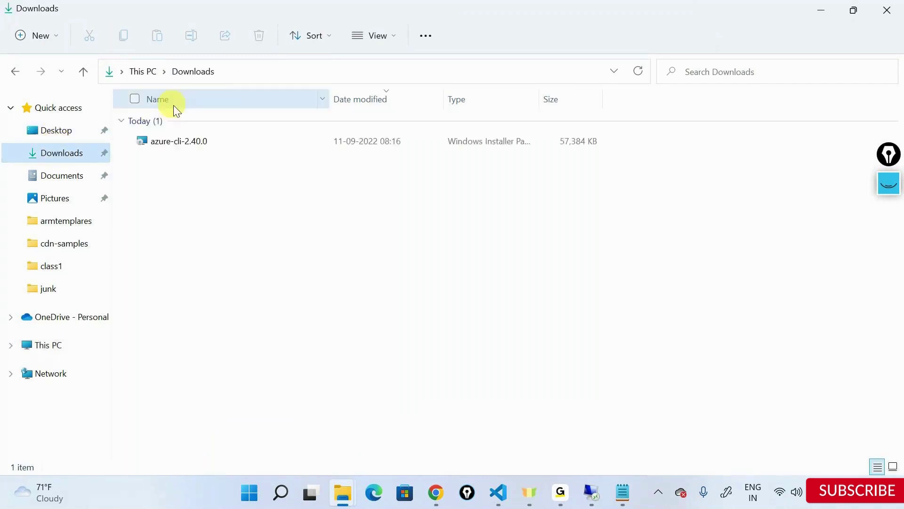
{"action": "double_click", "coordinate": [177, 140]}
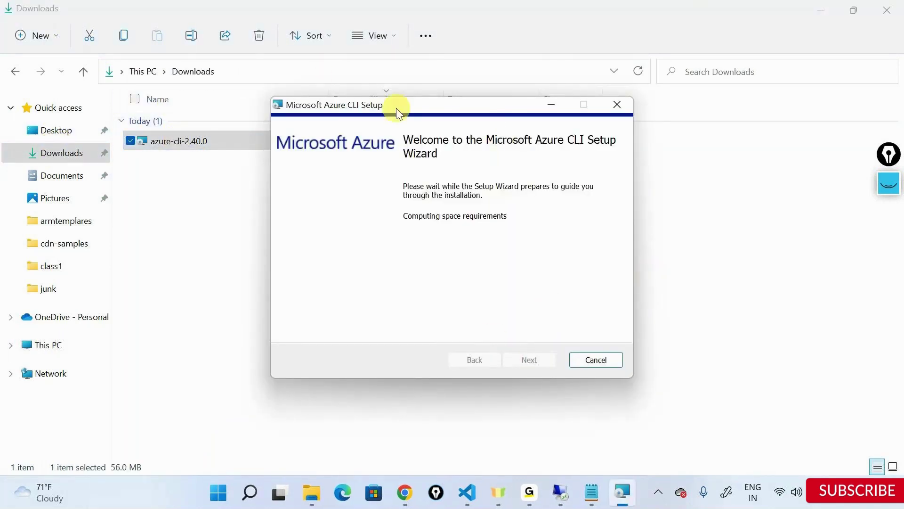
{"action": "left_click_drag", "start_coordinate": [397, 109], "coordinate": [603, 185]}
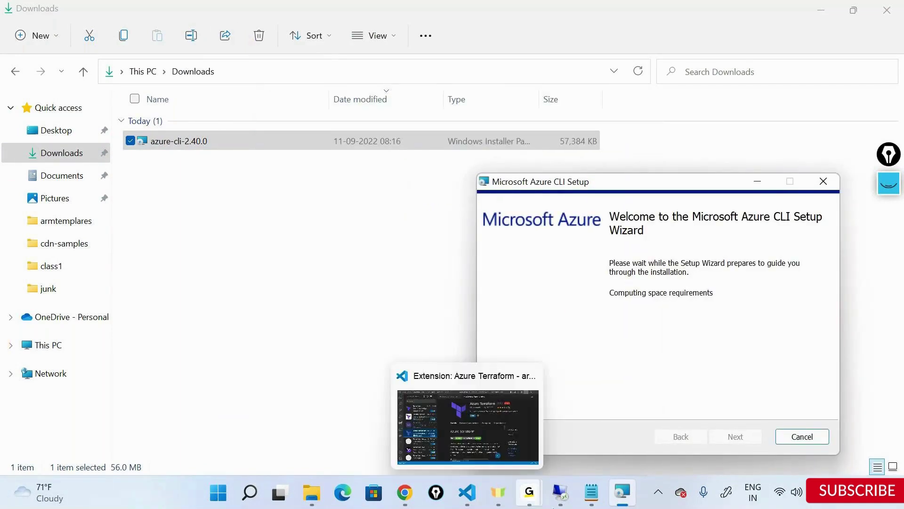
Return to the Notepad notes and add the line "VS Code - Install terraform extention" below "Azure CLI"
{"action": "left_click", "coordinate": [590, 499]}
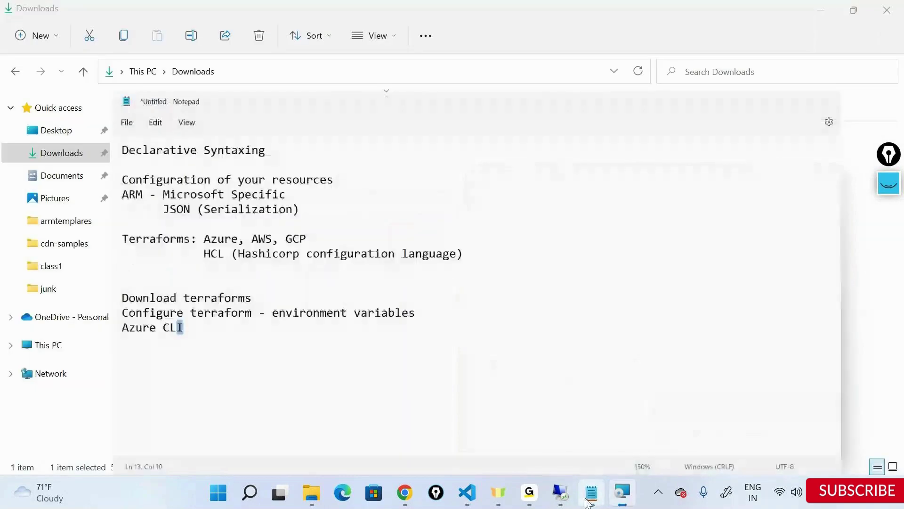
{"action": "left_click", "coordinate": [587, 500]}
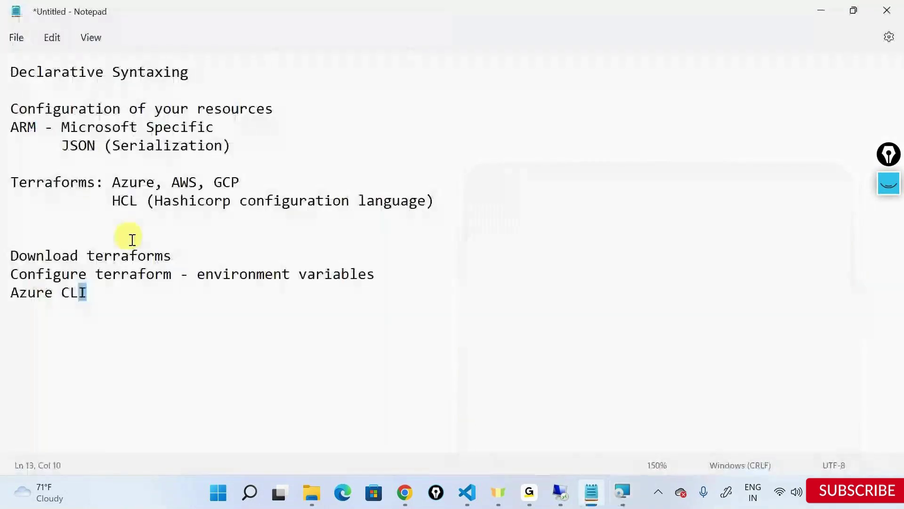
{"action": "left_click", "coordinate": [34, 274]}
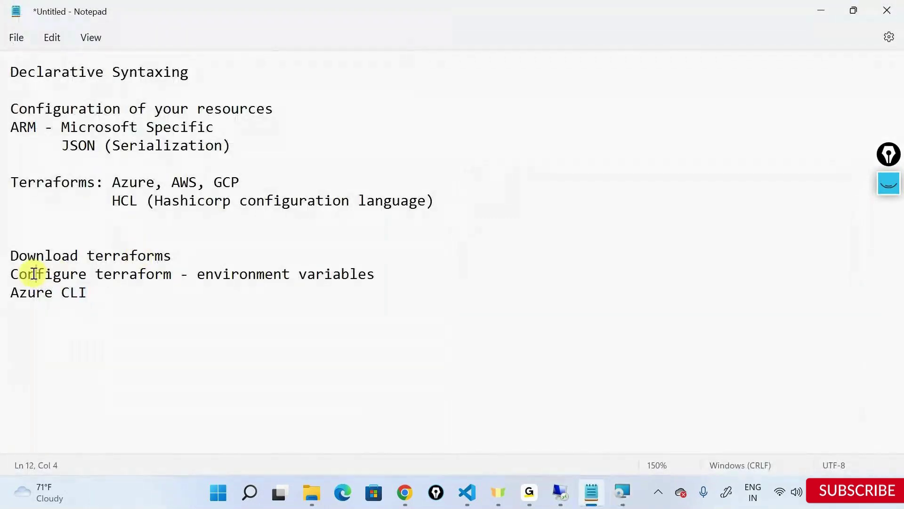
{"action": "left_click_drag", "start_coordinate": [99, 292], "coordinate": [5, 292]}
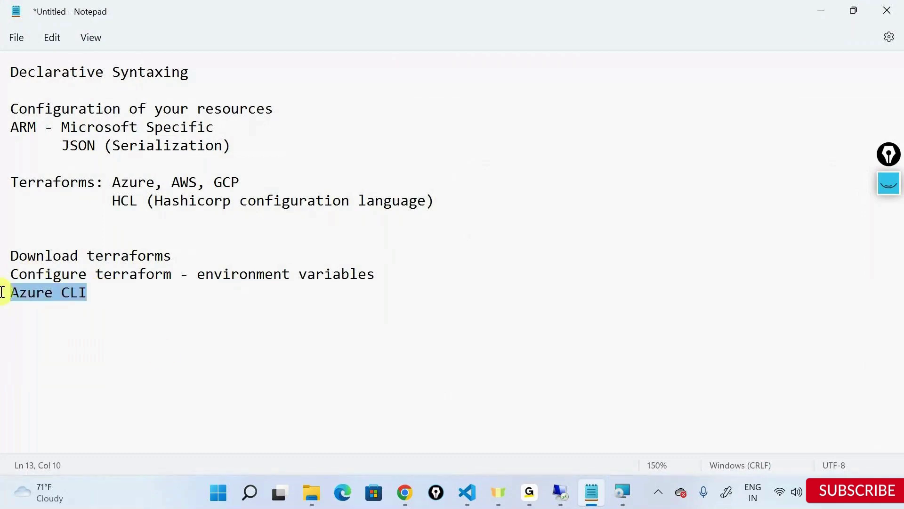
{"action": "left_click", "coordinate": [160, 291]}
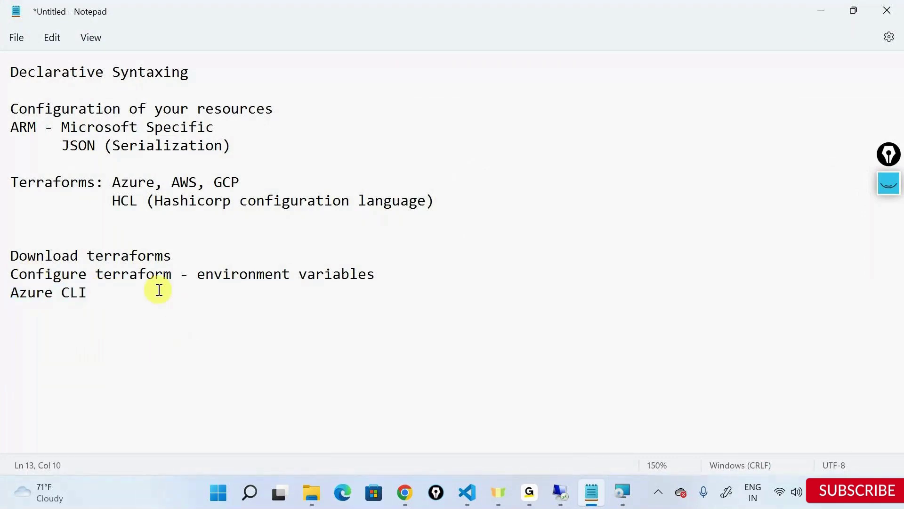
{"action": "key", "text": "Return"}
{"action": "type", "text": "VS Co"}
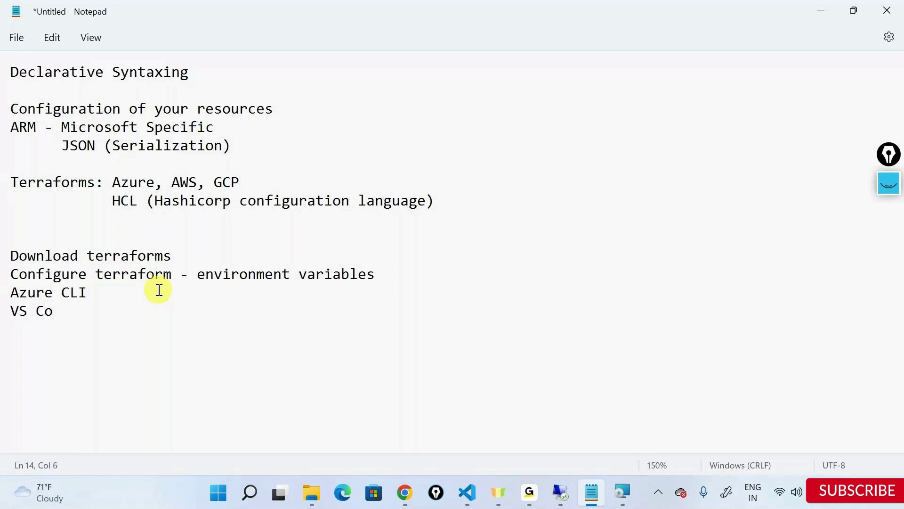
{"action": "type", "text": "de"}
{"action": "key", "text": "BackSpace"}
{"action": "type", "text": "de - Install ter"}
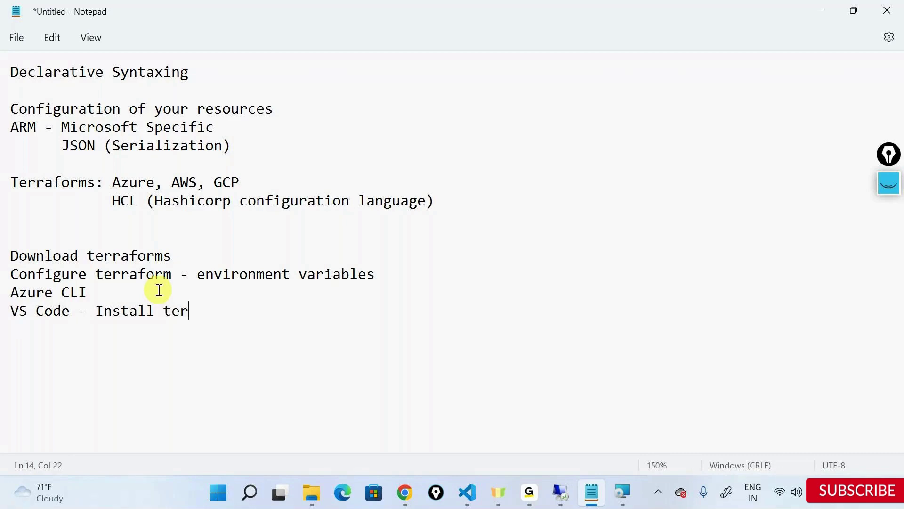
{"action": "type", "text": "raform extention"}
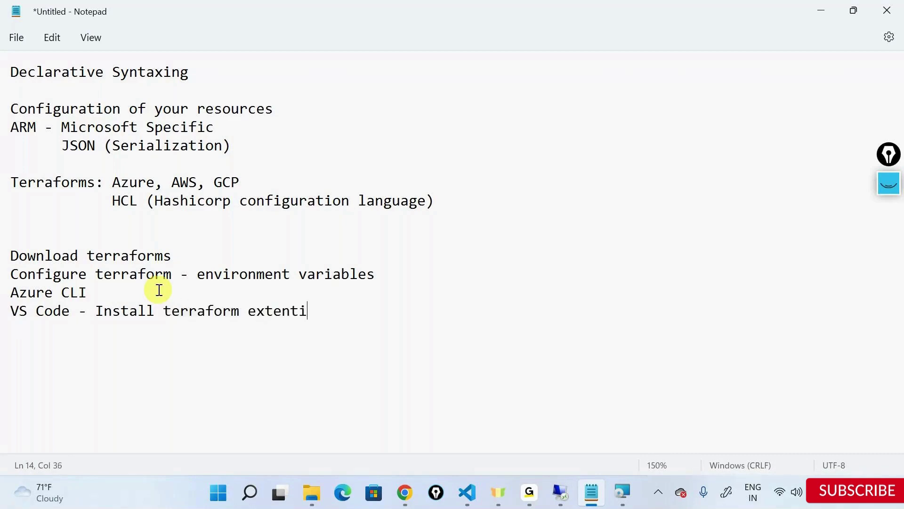
{"action": "key", "text": "BackSpace"}
{"action": "key", "text": "BackSpace"}
{"action": "key", "text": "BackSpace"}
{"action": "type", "text": "ion"}
Accept the license agreement in the Microsoft Azure CLI Setup and start the installation, repositioning its window
{"action": "left_click", "coordinate": [623, 492]}
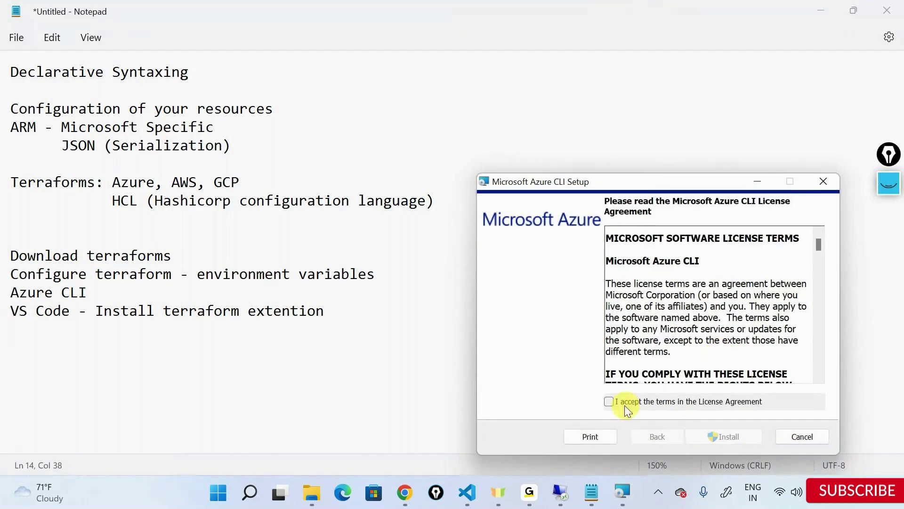
{"action": "left_click", "coordinate": [625, 405]}
{"action": "left_click", "coordinate": [748, 441]}
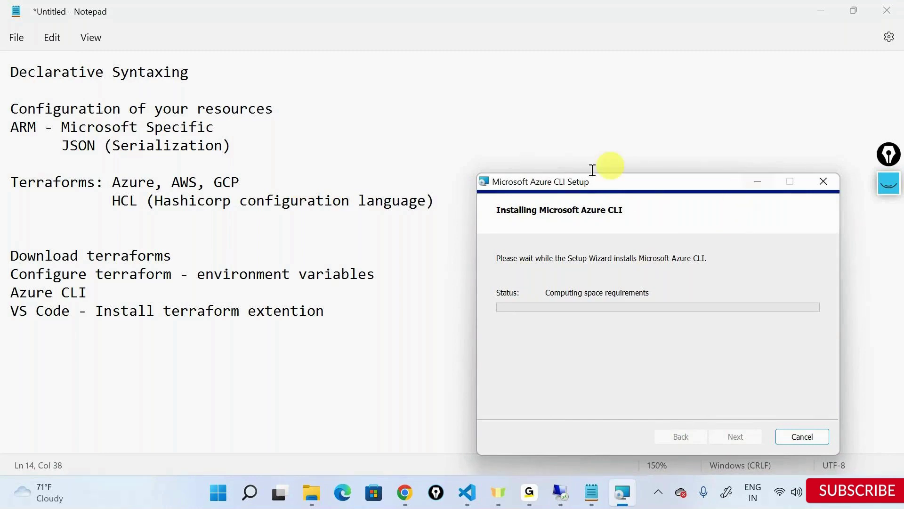
{"action": "left_click_drag", "start_coordinate": [627, 182], "coordinate": [681, 60]}
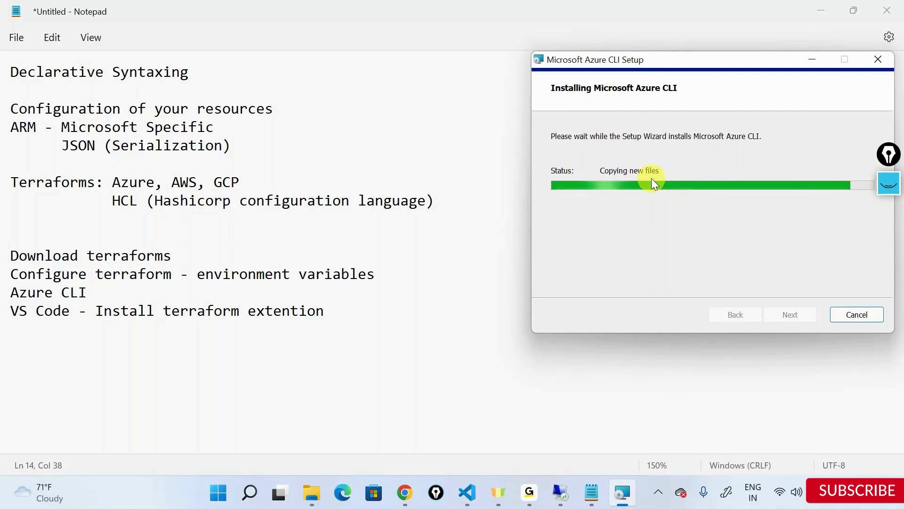
{"action": "left_click_drag", "start_coordinate": [702, 59], "coordinate": [502, 105]}
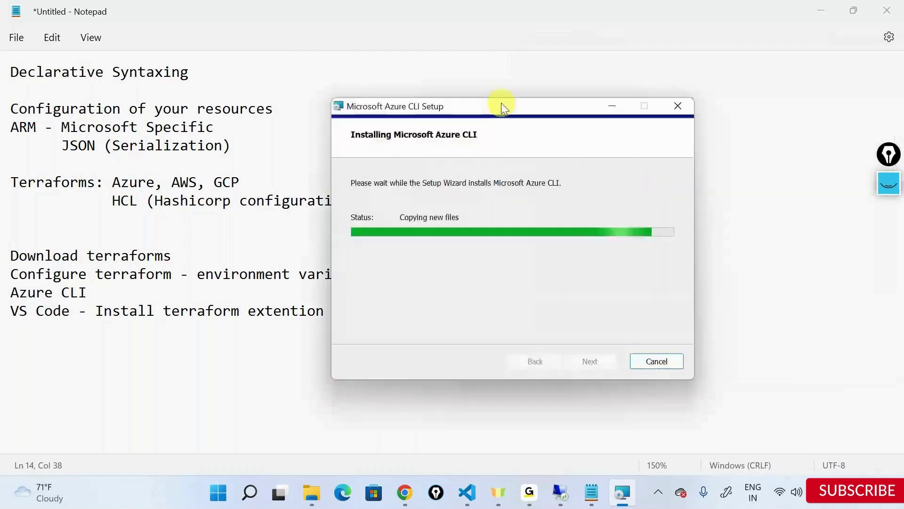
{"action": "left_click", "coordinate": [591, 493]}
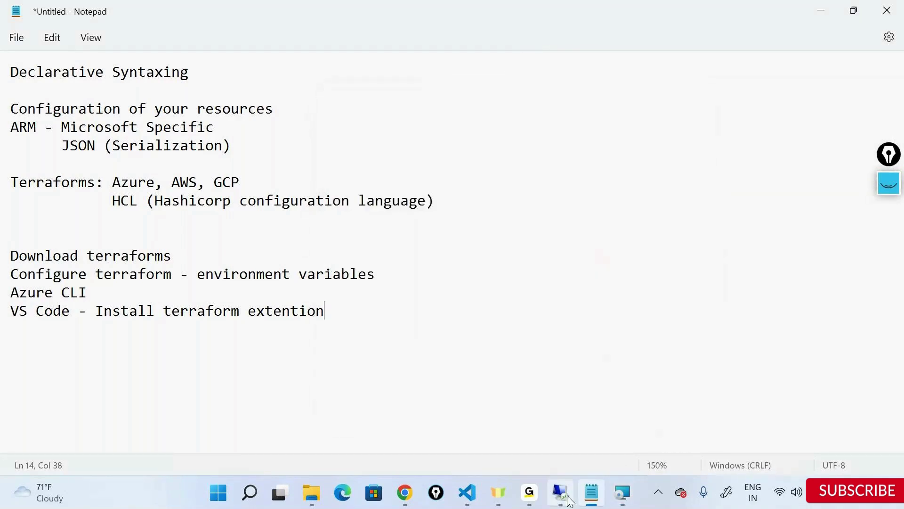
{"action": "left_click", "coordinate": [467, 493]}
{"action": "left_click", "coordinate": [598, 464]}
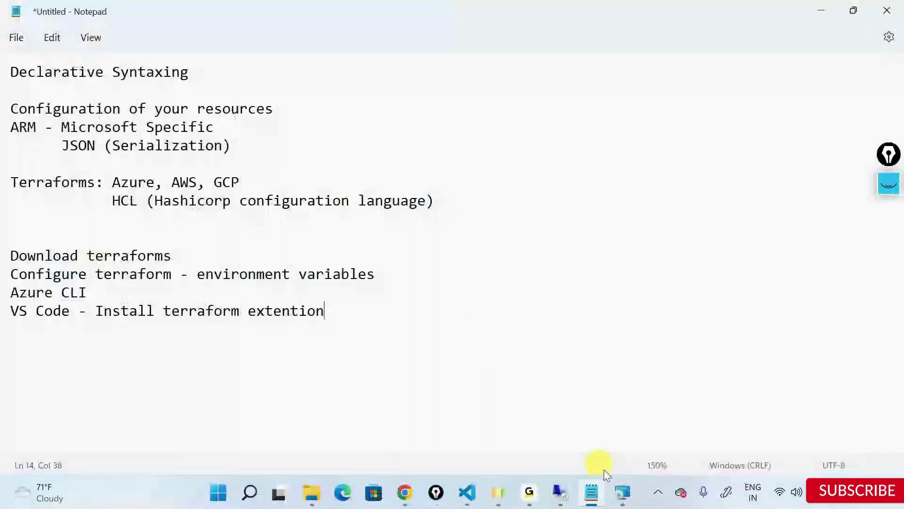
{"action": "left_click", "coordinate": [623, 493]}
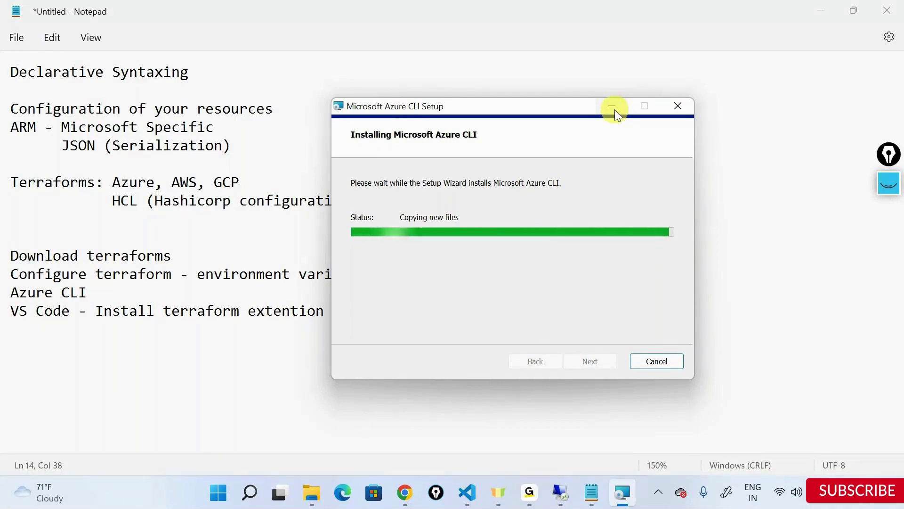
Switch to Visual Studio Code and install the HashiCorp Terraform and Microsoft Azure Terraform extensions
{"action": "left_click", "coordinate": [478, 486]}
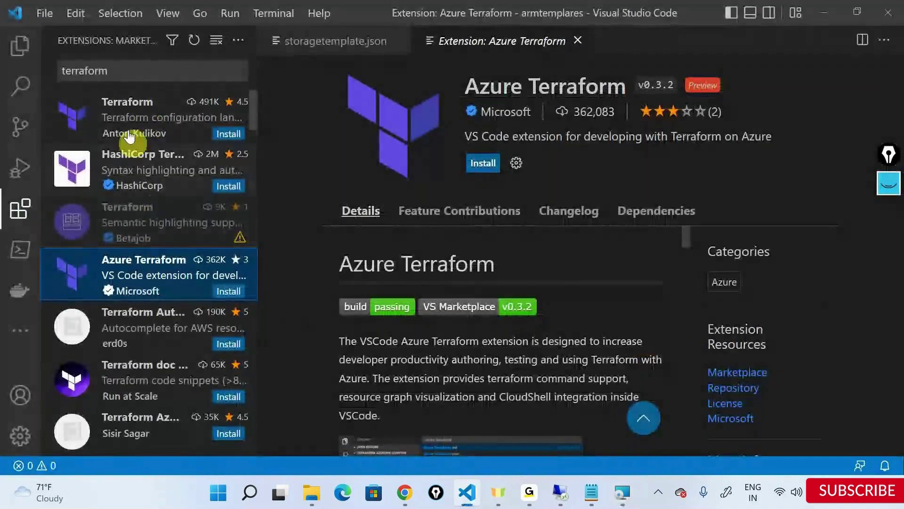
{"action": "left_click", "coordinate": [127, 65]}
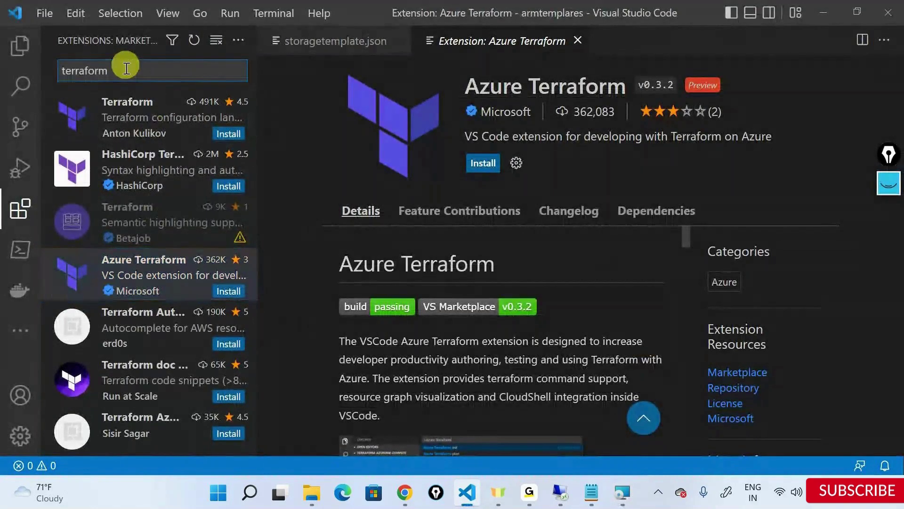
{"action": "left_click", "coordinate": [156, 166]}
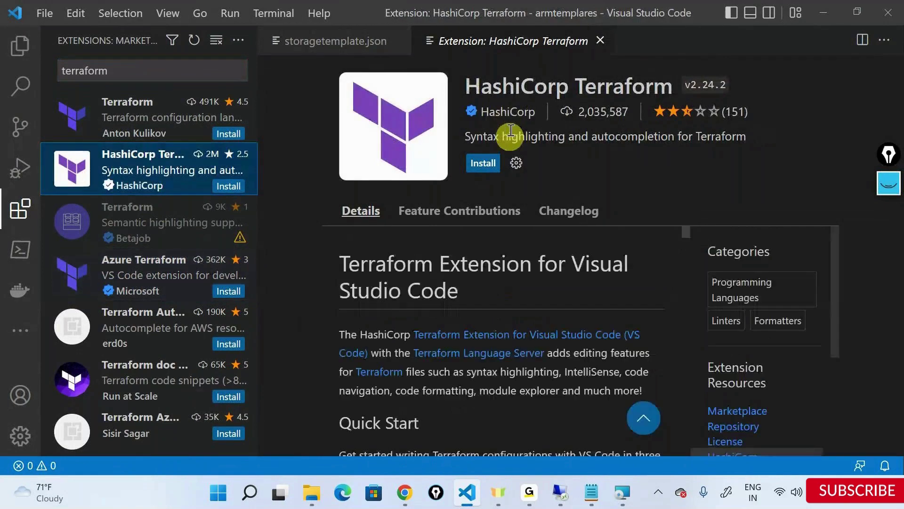
{"action": "left_click", "coordinate": [484, 166]}
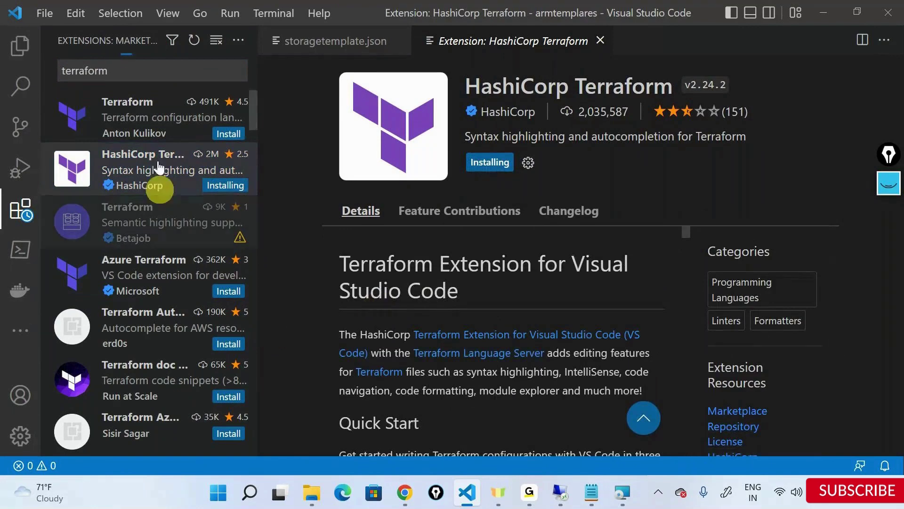
{"action": "left_click", "coordinate": [144, 271]}
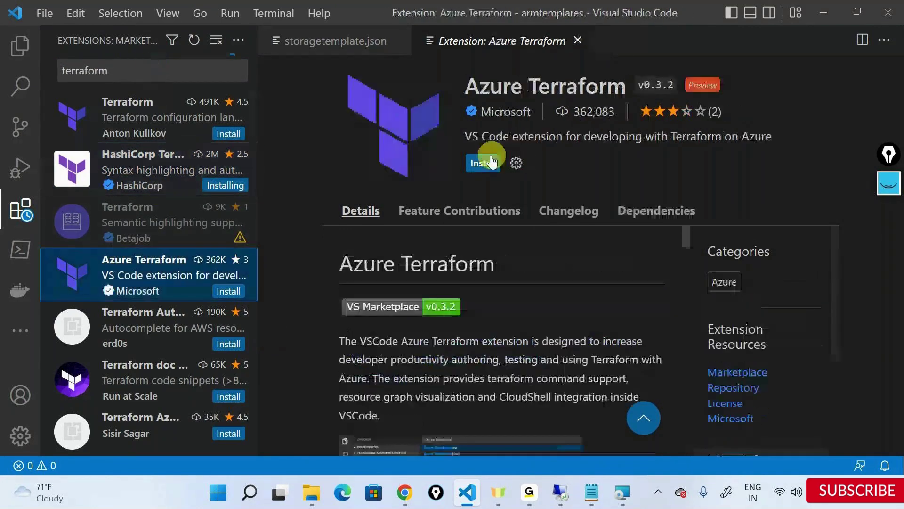
{"action": "left_click", "coordinate": [484, 164]}
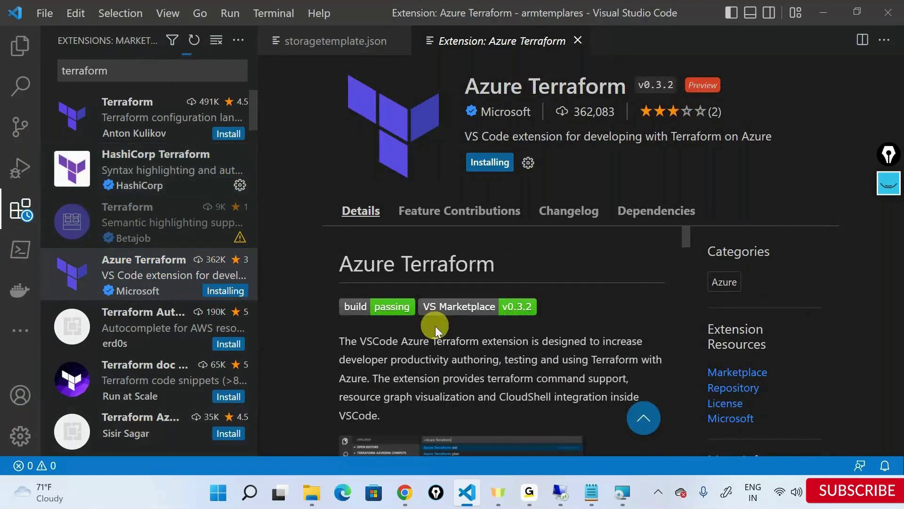
Check the Azure Terraform and HashiCorp Terraform extension pages and the progress of the Azure CLI installation
{"action": "left_click", "coordinate": [221, 271]}
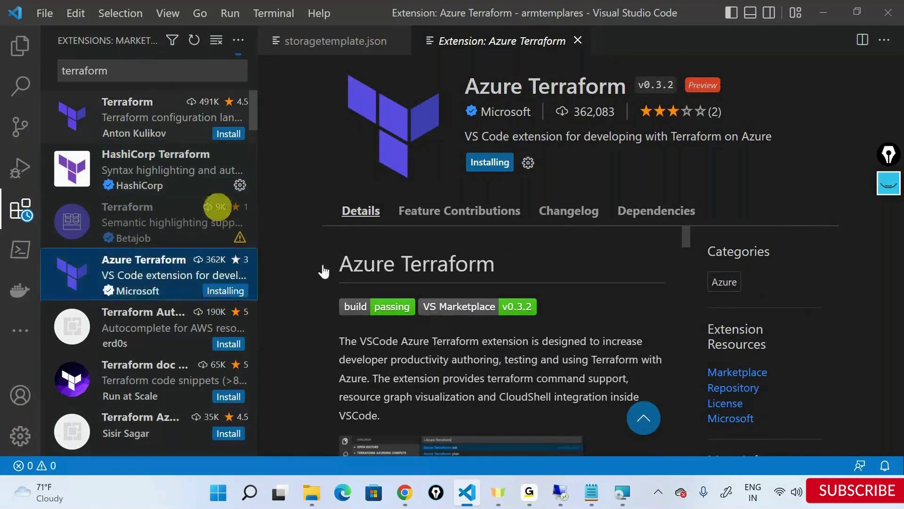
{"action": "left_click", "coordinate": [130, 179]}
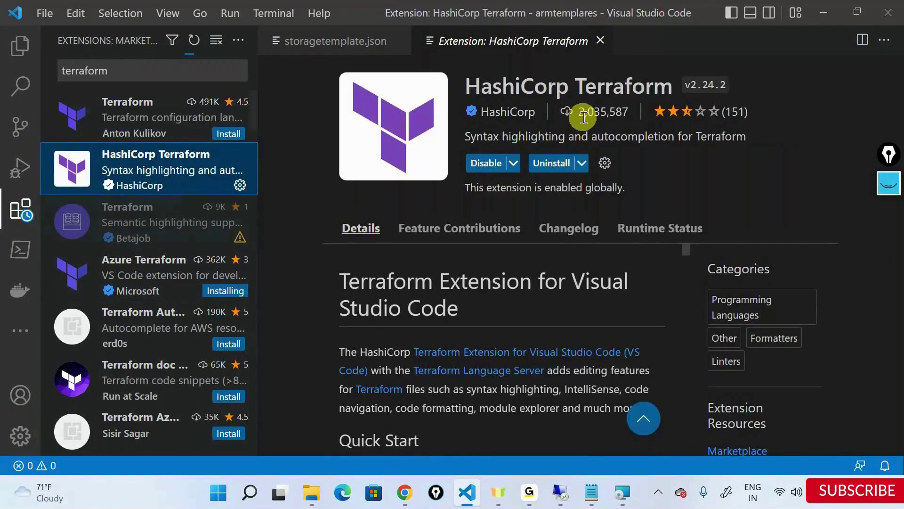
{"action": "left_click", "coordinate": [148, 271]}
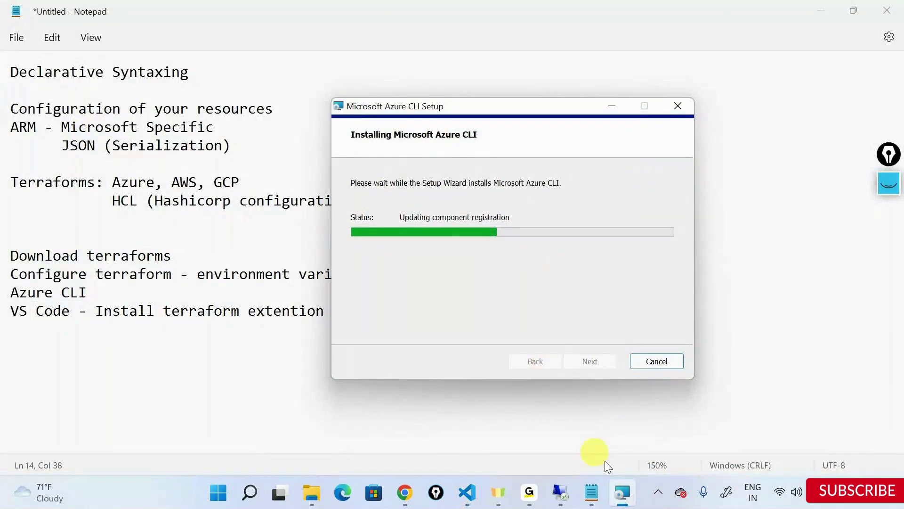
{"action": "left_click", "coordinate": [471, 494]}
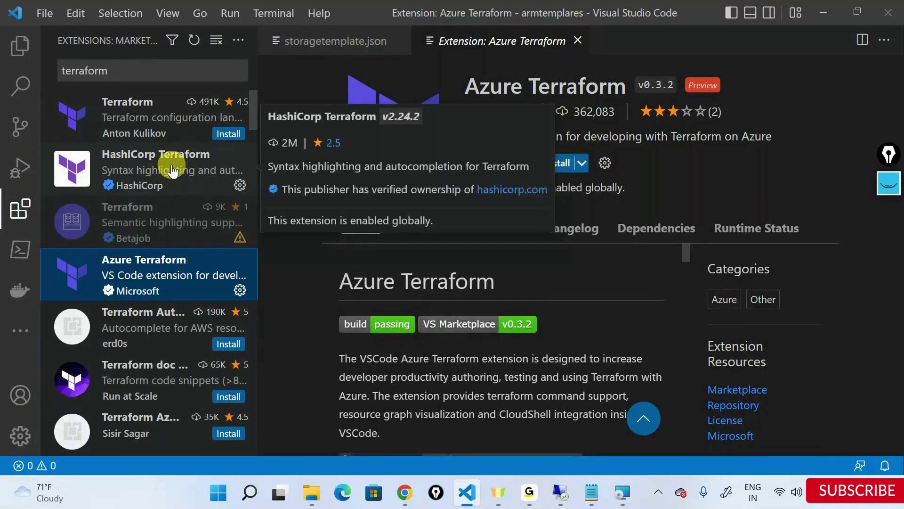
{"action": "left_click", "coordinate": [270, 130]}
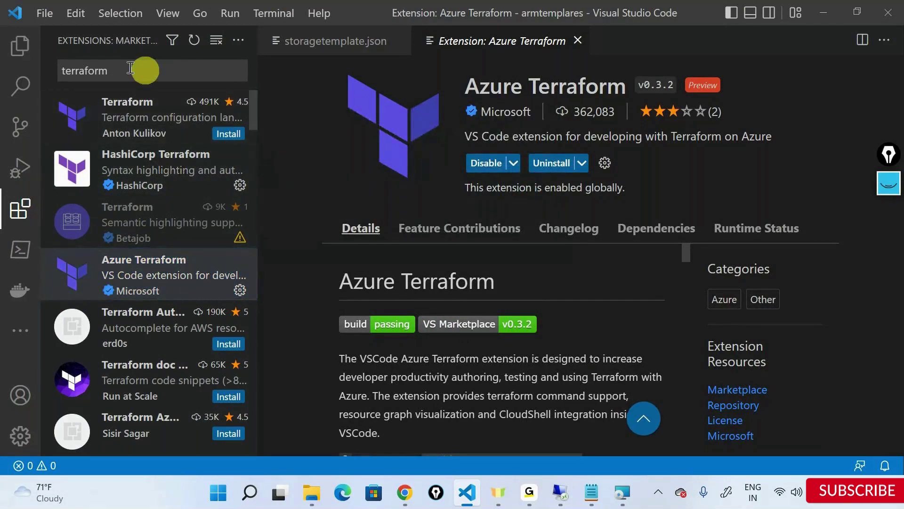
{"action": "left_click", "coordinate": [20, 45]}
{"action": "left_click", "coordinate": [467, 493]}
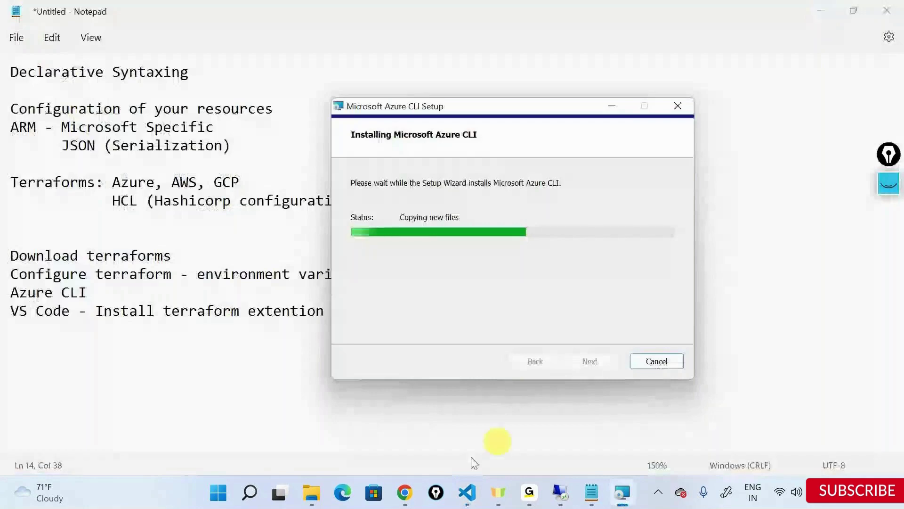
Switch to Chrome, search for "azure terraform" in a new tab and open the Microsoft Docs overview of Terraform on Azure
{"action": "left_click", "coordinate": [414, 498]}
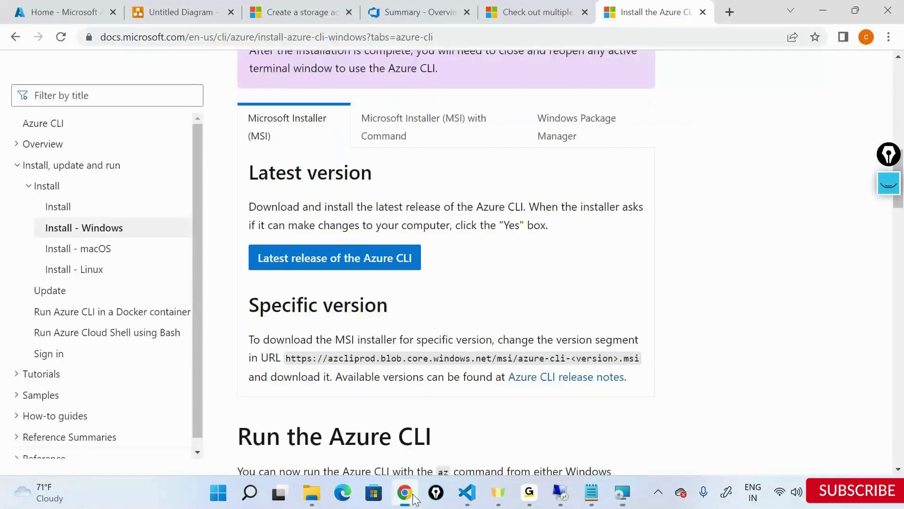
{"action": "left_click", "coordinate": [730, 12]}
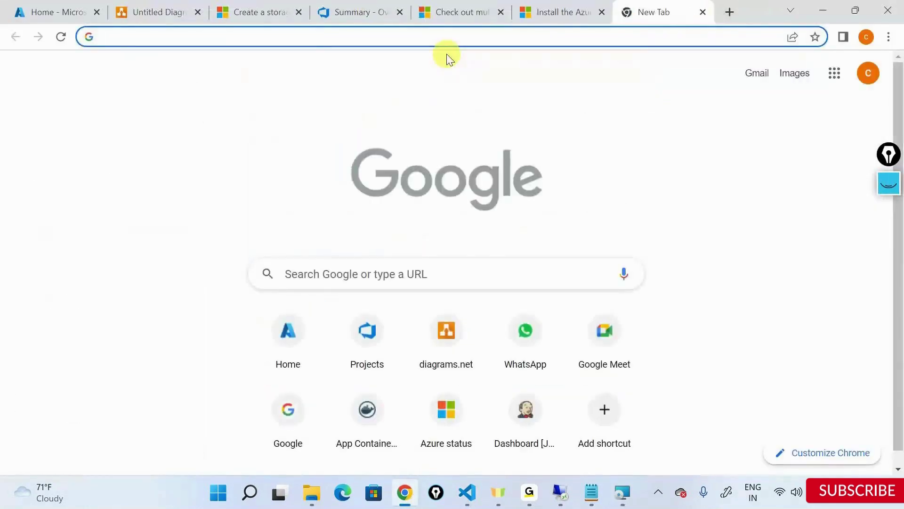
{"action": "type", "text": "azure "}
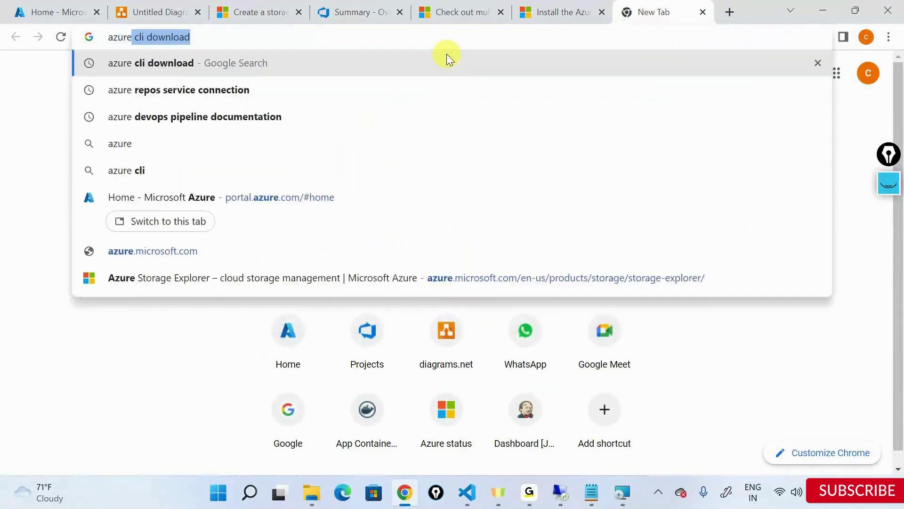
{"action": "type", "text": "terraform"}
{"action": "key", "text": "Return"}
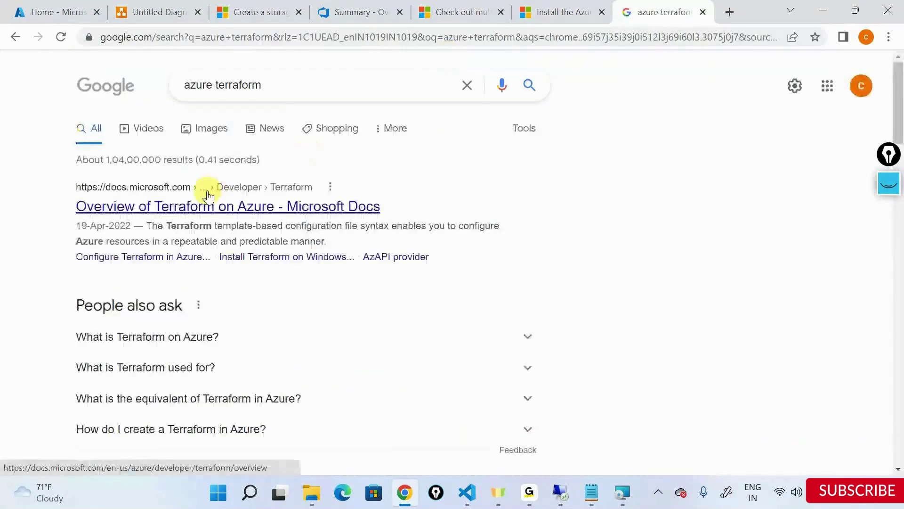
{"action": "left_click", "coordinate": [209, 195]}
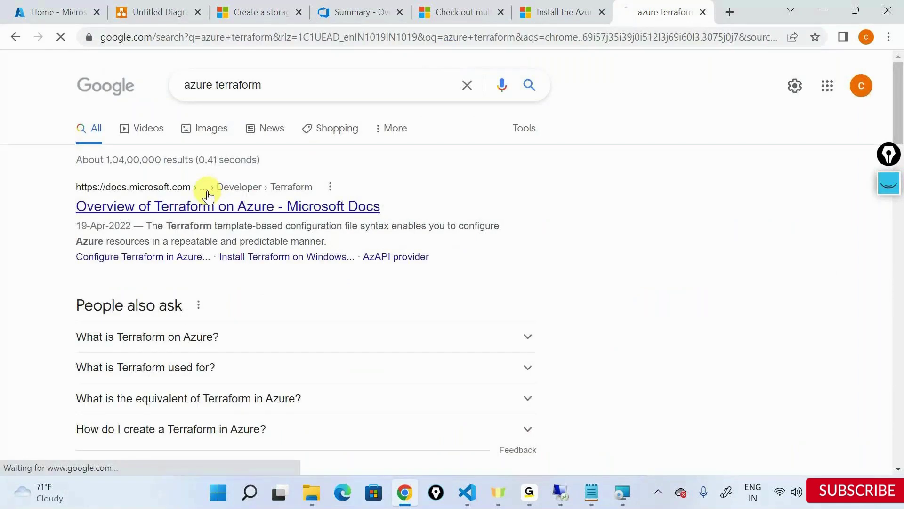
Read through the Terraform providers for Azure infrastructure and the benefits of Terraform with Azure in the overview article
{"action": "scroll", "coordinate": [355, 374], "scroll_direction": "down", "scroll_amount": 5}
{"action": "scroll", "coordinate": [354, 374], "scroll_direction": "down", "scroll_amount": 5}
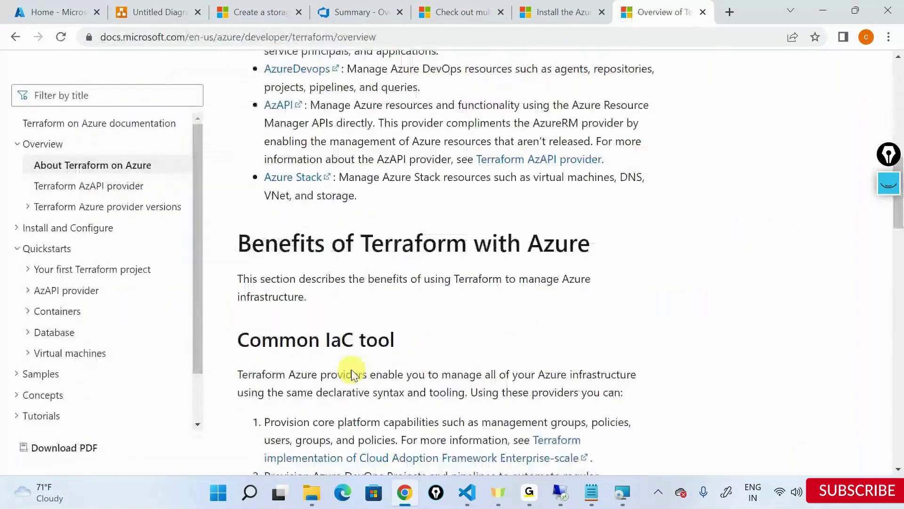
{"action": "scroll", "coordinate": [352, 369], "scroll_direction": "down", "scroll_amount": 4}
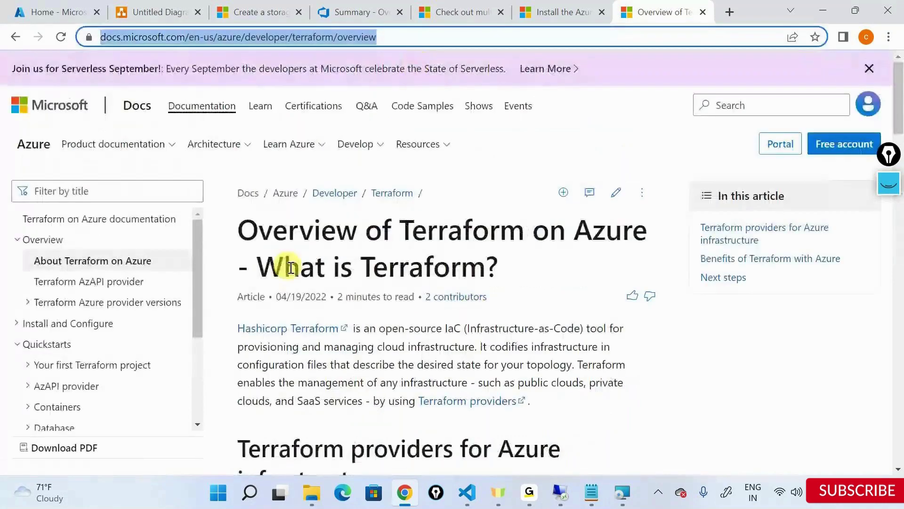
{"action": "scroll", "coordinate": [309, 300], "scroll_direction": "down", "scroll_amount": 1}
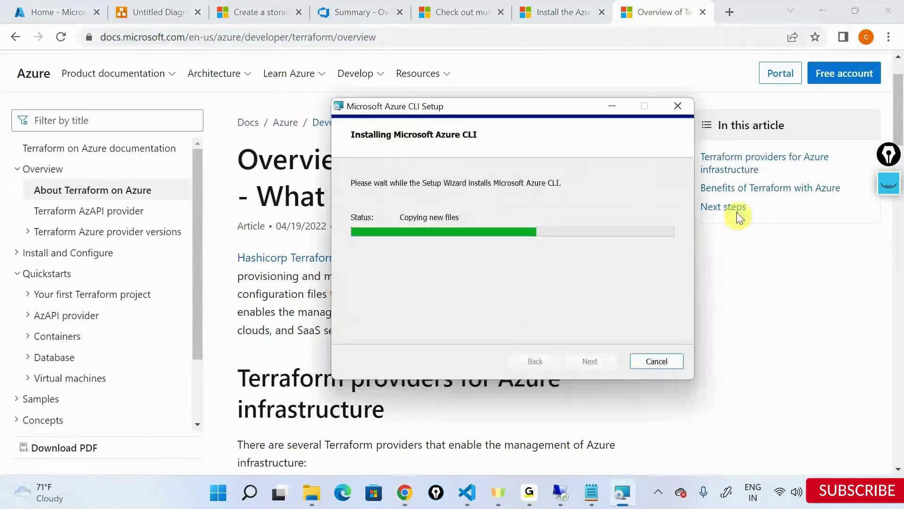
{"action": "key", "text": "alt+Tab"}
{"action": "key", "text": "alt+Tab"}
{"action": "key", "text": "alt+Tab"}
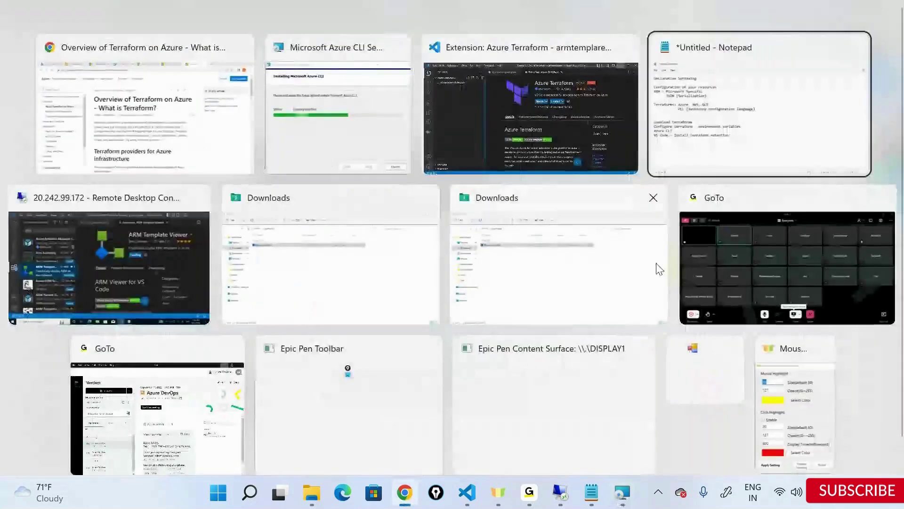
{"action": "left_click", "coordinate": [753, 250]}
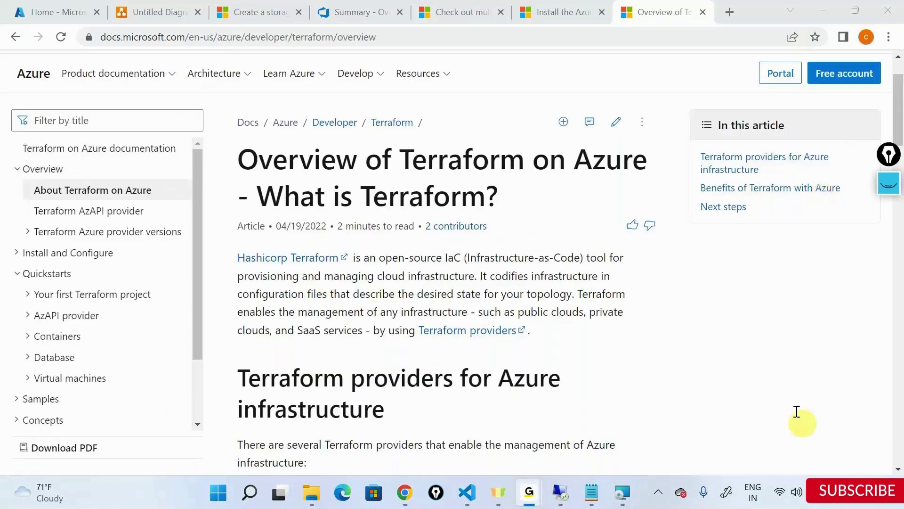
{"action": "left_click", "coordinate": [831, 7]}
{"action": "scroll", "coordinate": [467, 256], "scroll_direction": "down", "scroll_amount": 9}
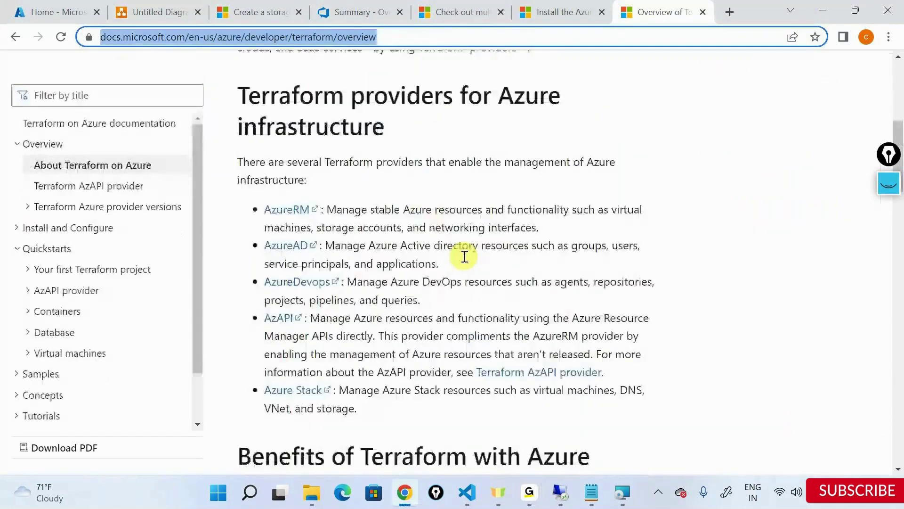
{"action": "scroll", "coordinate": [464, 256], "scroll_direction": "down", "scroll_amount": 3}
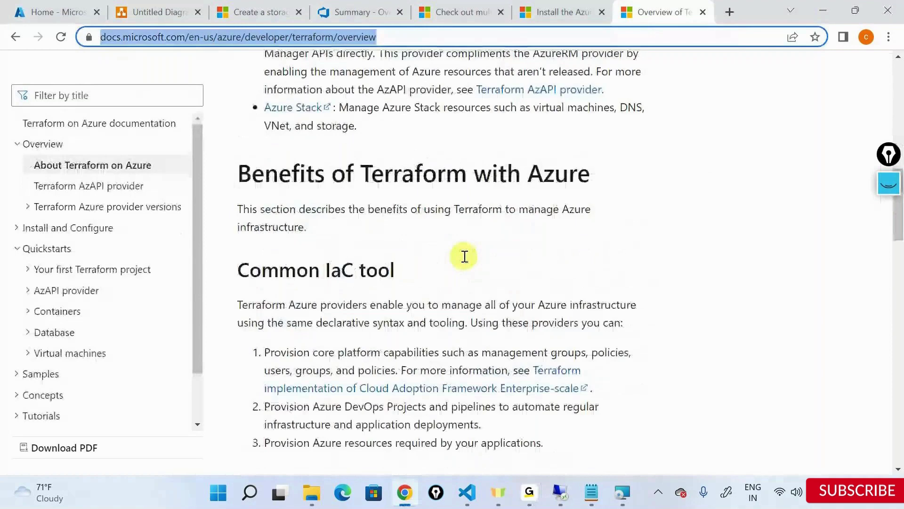
{"action": "scroll", "coordinate": [465, 256], "scroll_direction": "down", "scroll_amount": 3}
{"action": "scroll", "coordinate": [34, 80], "scroll_direction": "up", "scroll_amount": 15}
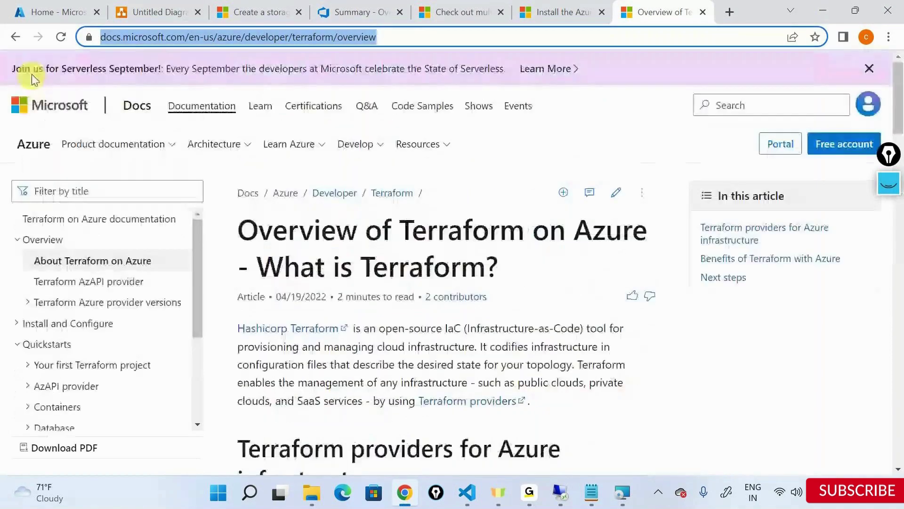
Return to the search results, open "Azure Provider – Terraform Registry" and review its authentication methods and example usage
{"action": "key", "text": "alt+Left"}
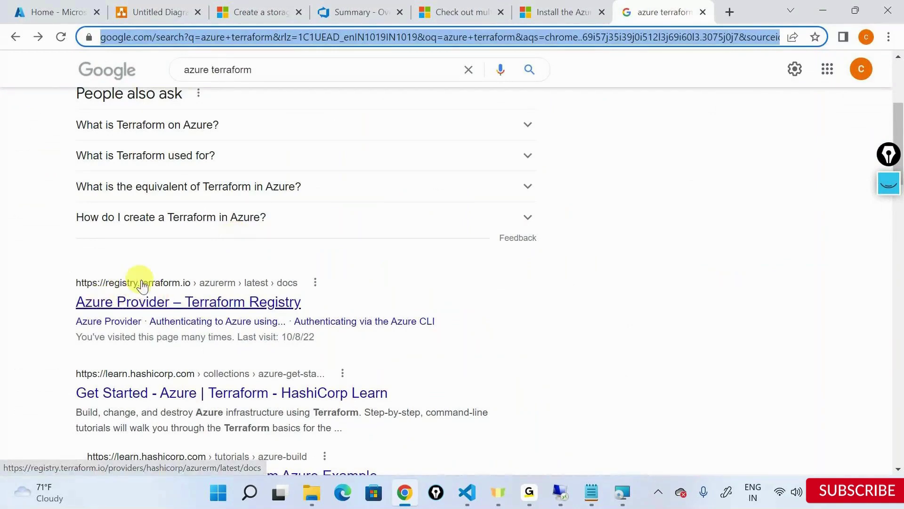
{"action": "left_click", "coordinate": [194, 300]}
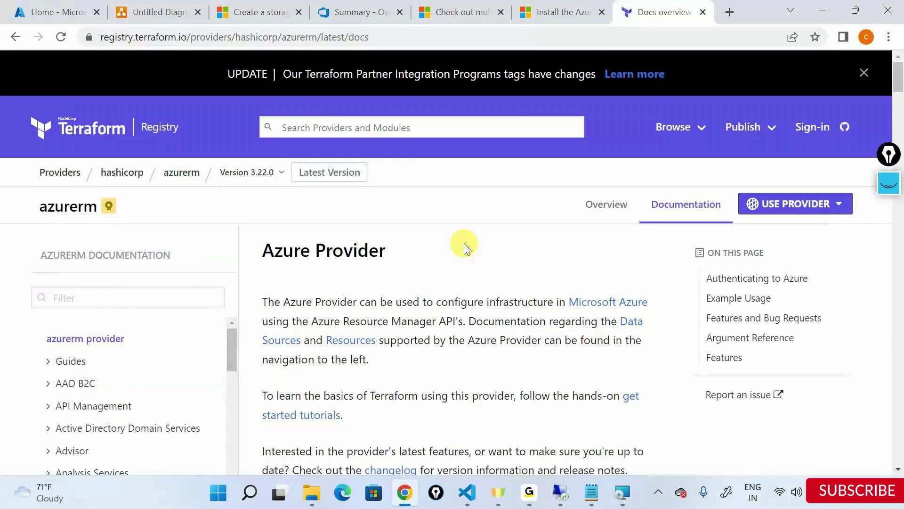
{"action": "scroll", "coordinate": [438, 344], "scroll_direction": "down", "scroll_amount": 2}
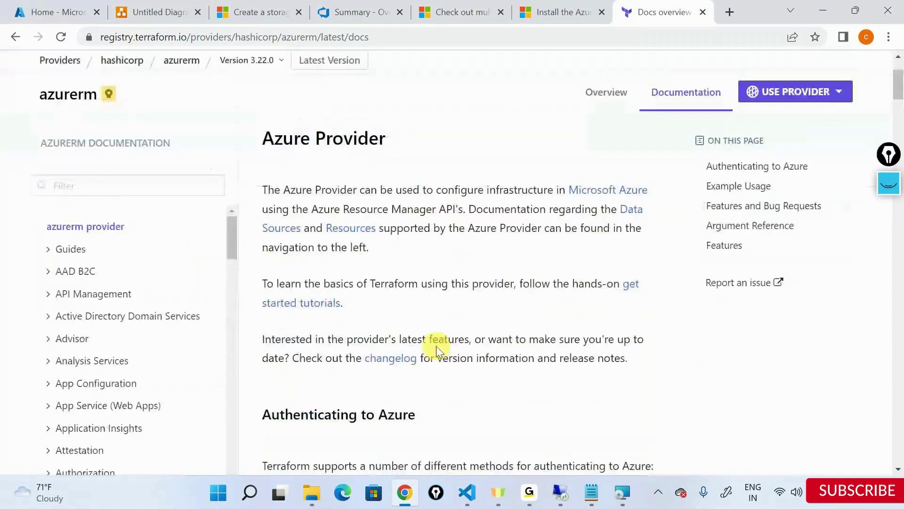
{"action": "scroll", "coordinate": [436, 346], "scroll_direction": "down", "scroll_amount": 10}
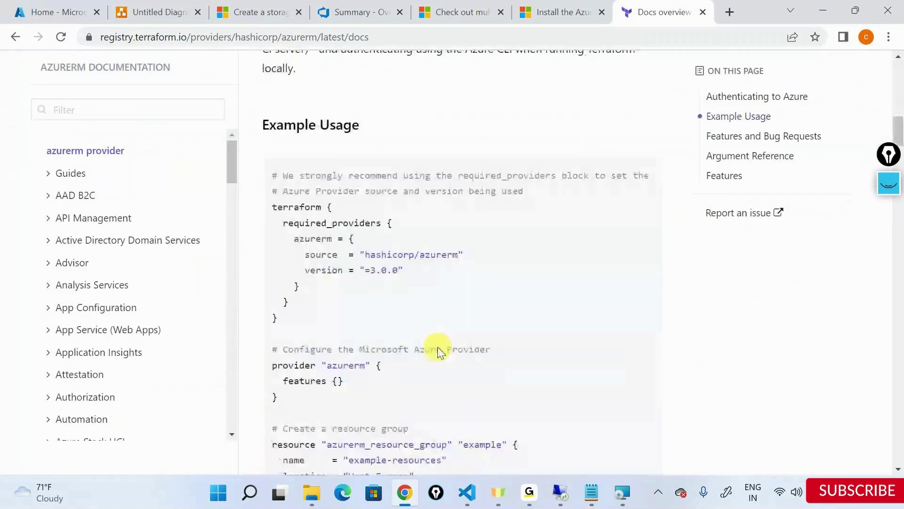
{"action": "scroll", "coordinate": [437, 348], "scroll_direction": "up", "scroll_amount": 10}
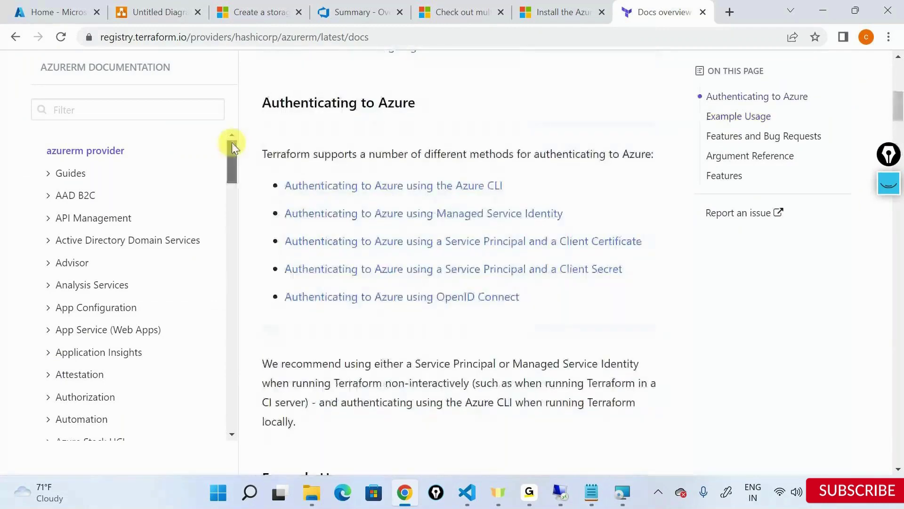
{"action": "left_click_drag", "start_coordinate": [232, 142], "coordinate": [284, 230]}
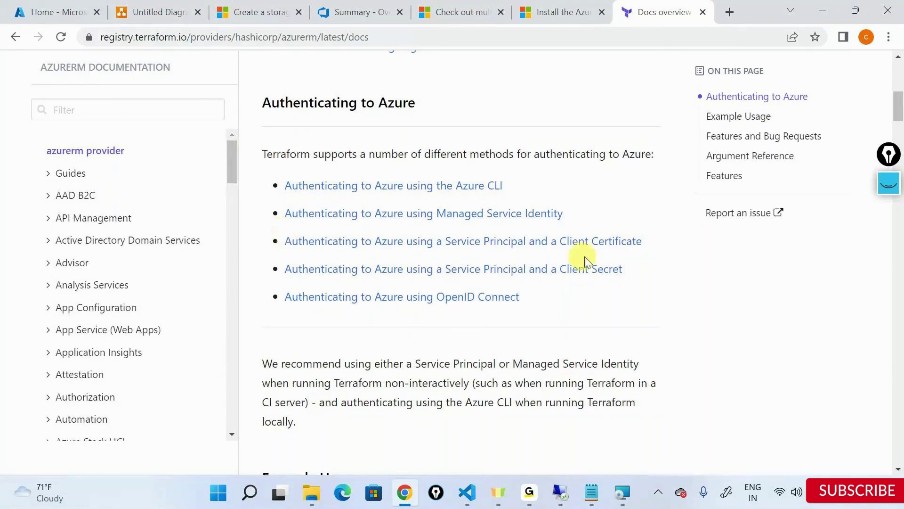
{"action": "scroll", "coordinate": [672, 275], "scroll_direction": "up", "scroll_amount": 6}
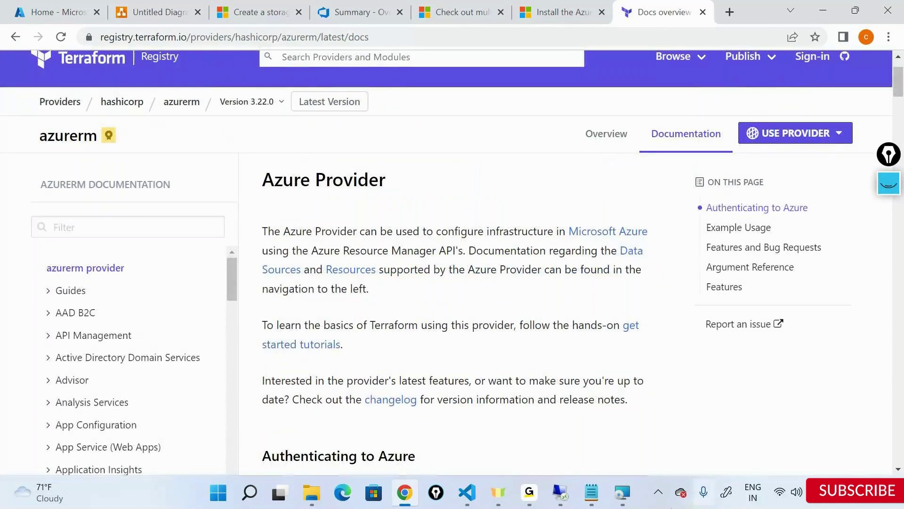
Switch to the Remote Desktop session and bring up its Microsoft Edge browser
{"action": "left_click", "coordinate": [621, 478]}
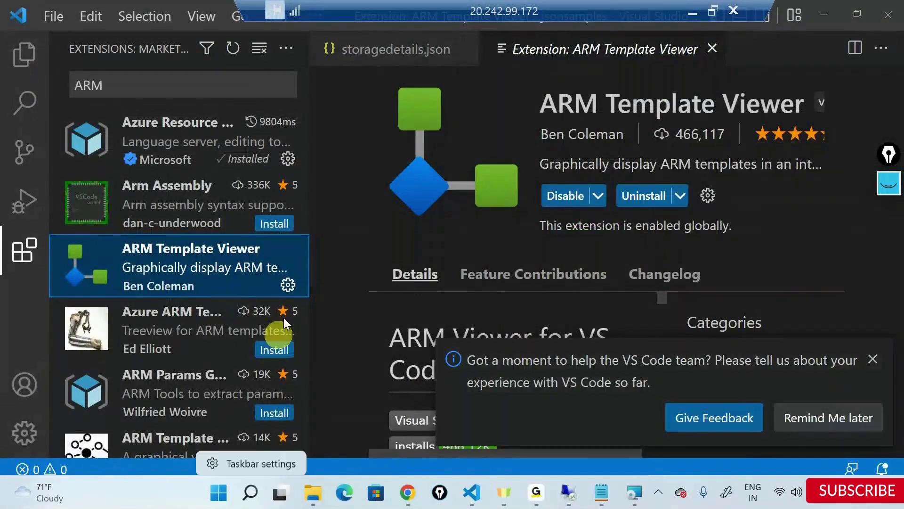
{"action": "left_click", "coordinate": [152, 493]}
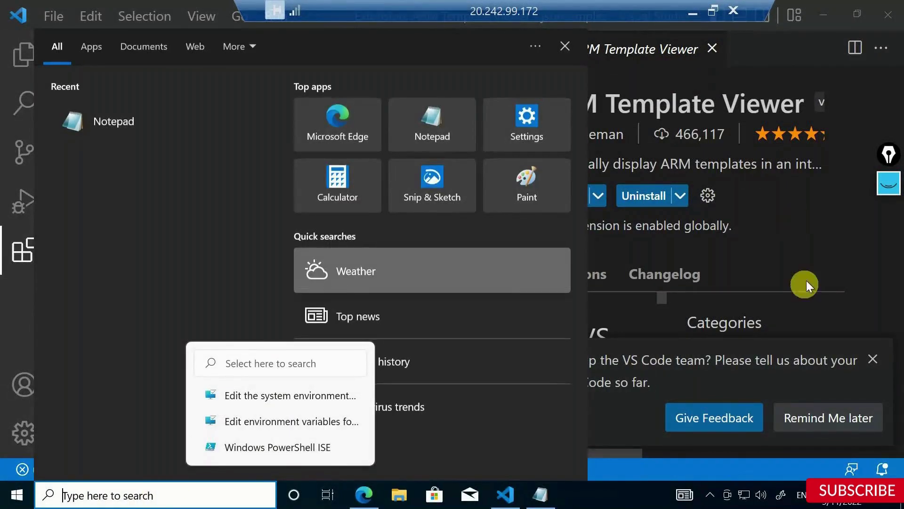
{"action": "left_click", "coordinate": [286, 379]}
{"action": "left_click", "coordinate": [283, 374]}
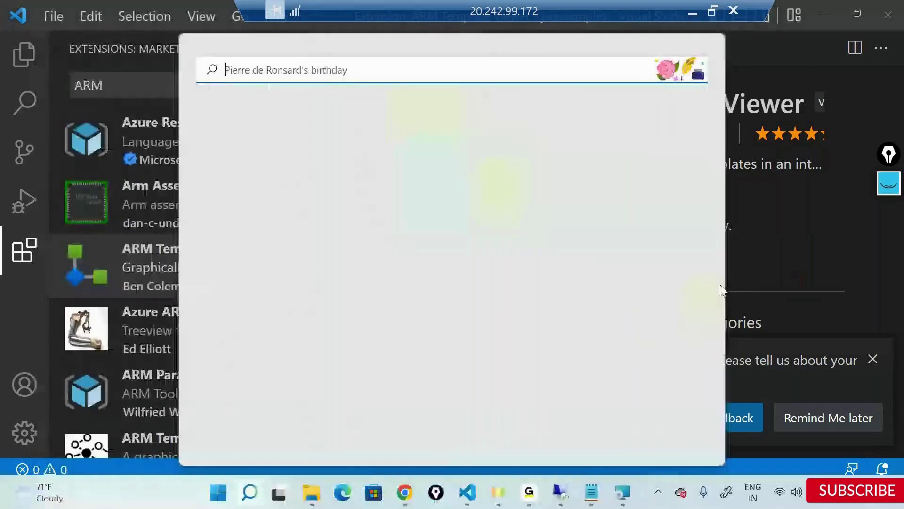
{"action": "left_click", "coordinate": [767, 249]}
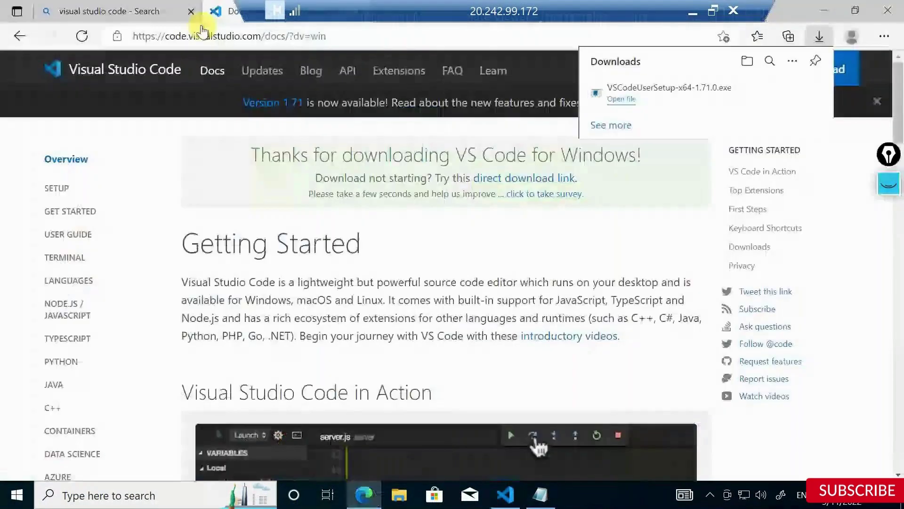
Search for "terraform download", open the Terraform downloads page and download the Windows Amd64 package of version 1.2.9
{"action": "key", "text": "ctrl+l"}
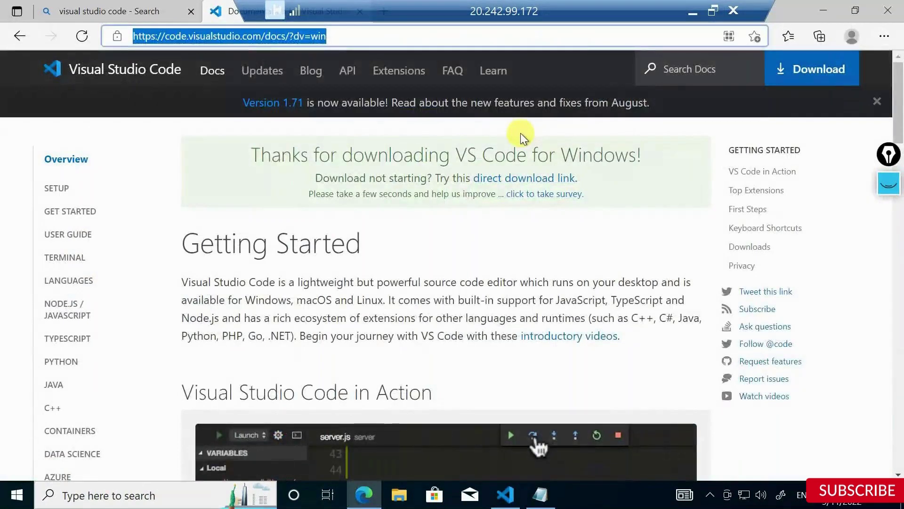
{"action": "type", "text": "terraform downl"}
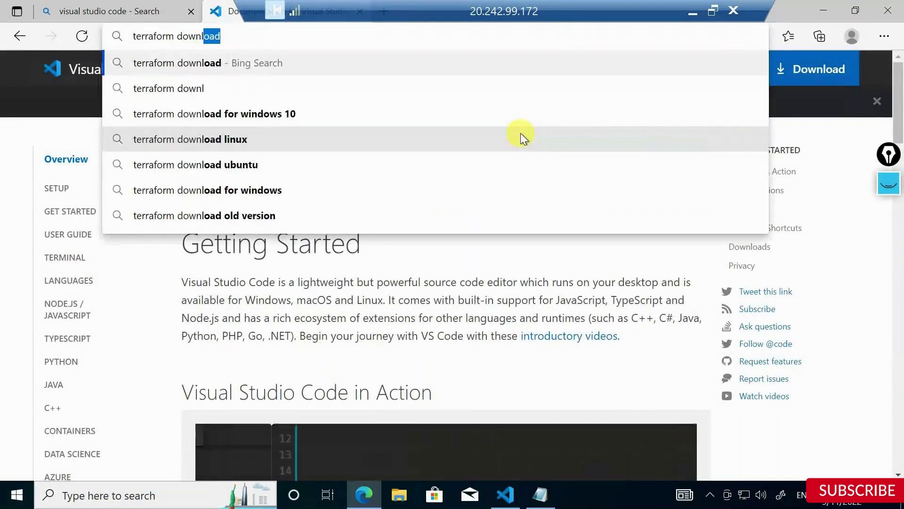
{"action": "type", "text": "oad"}
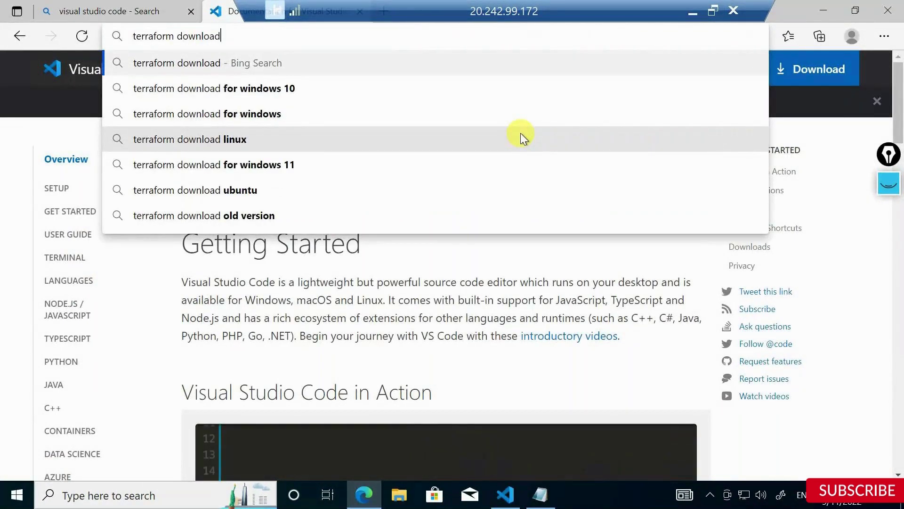
{"action": "key", "text": "Return"}
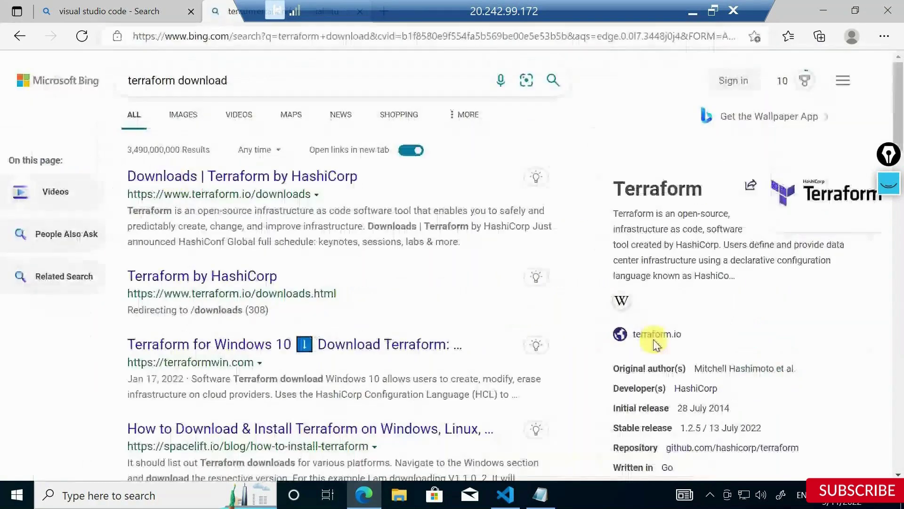
{"action": "left_click", "coordinate": [656, 335]}
{"action": "scroll", "coordinate": [527, 334], "scroll_direction": "down", "scroll_amount": 3}
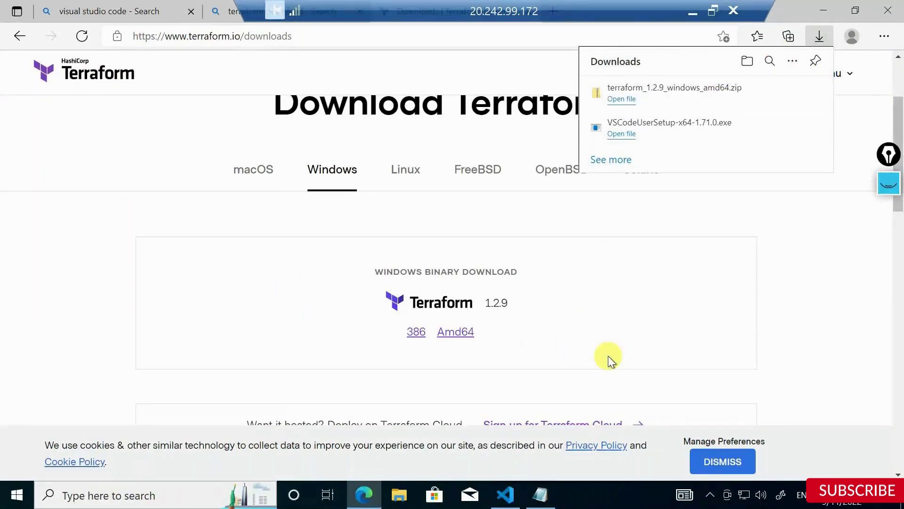
Open File Explorer on the remote machine
{"action": "left_click", "coordinate": [399, 494]}
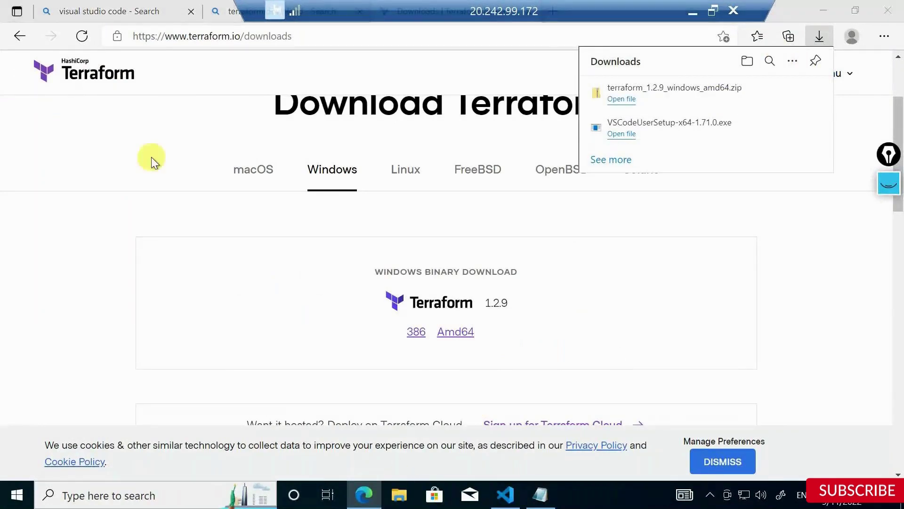